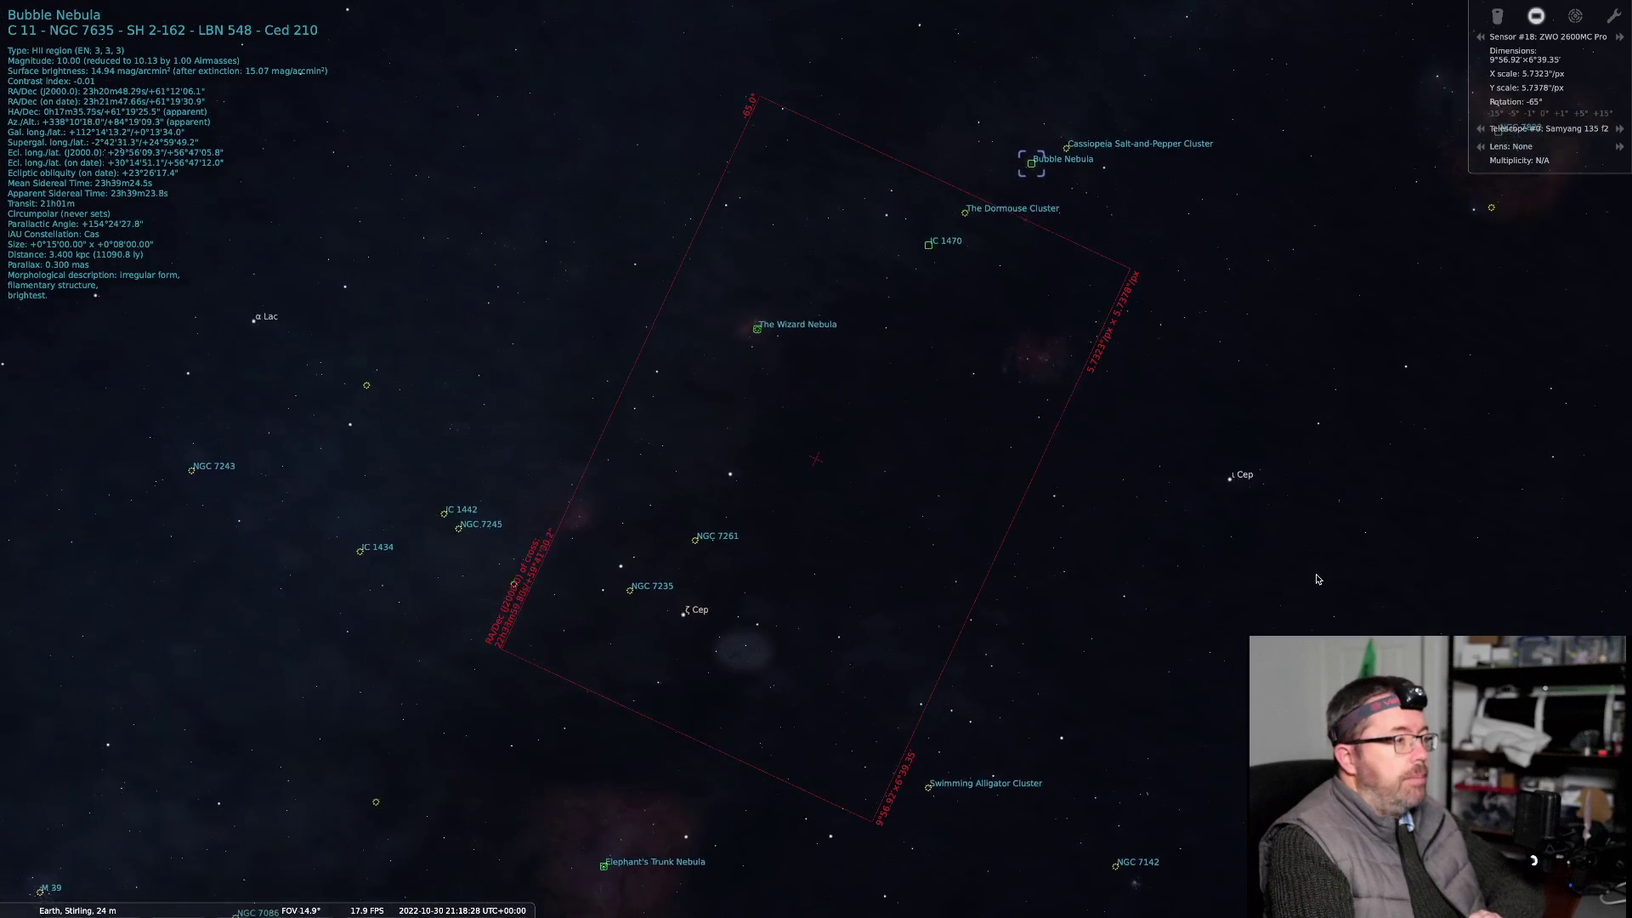
scroll(1275, 564, down, 3)
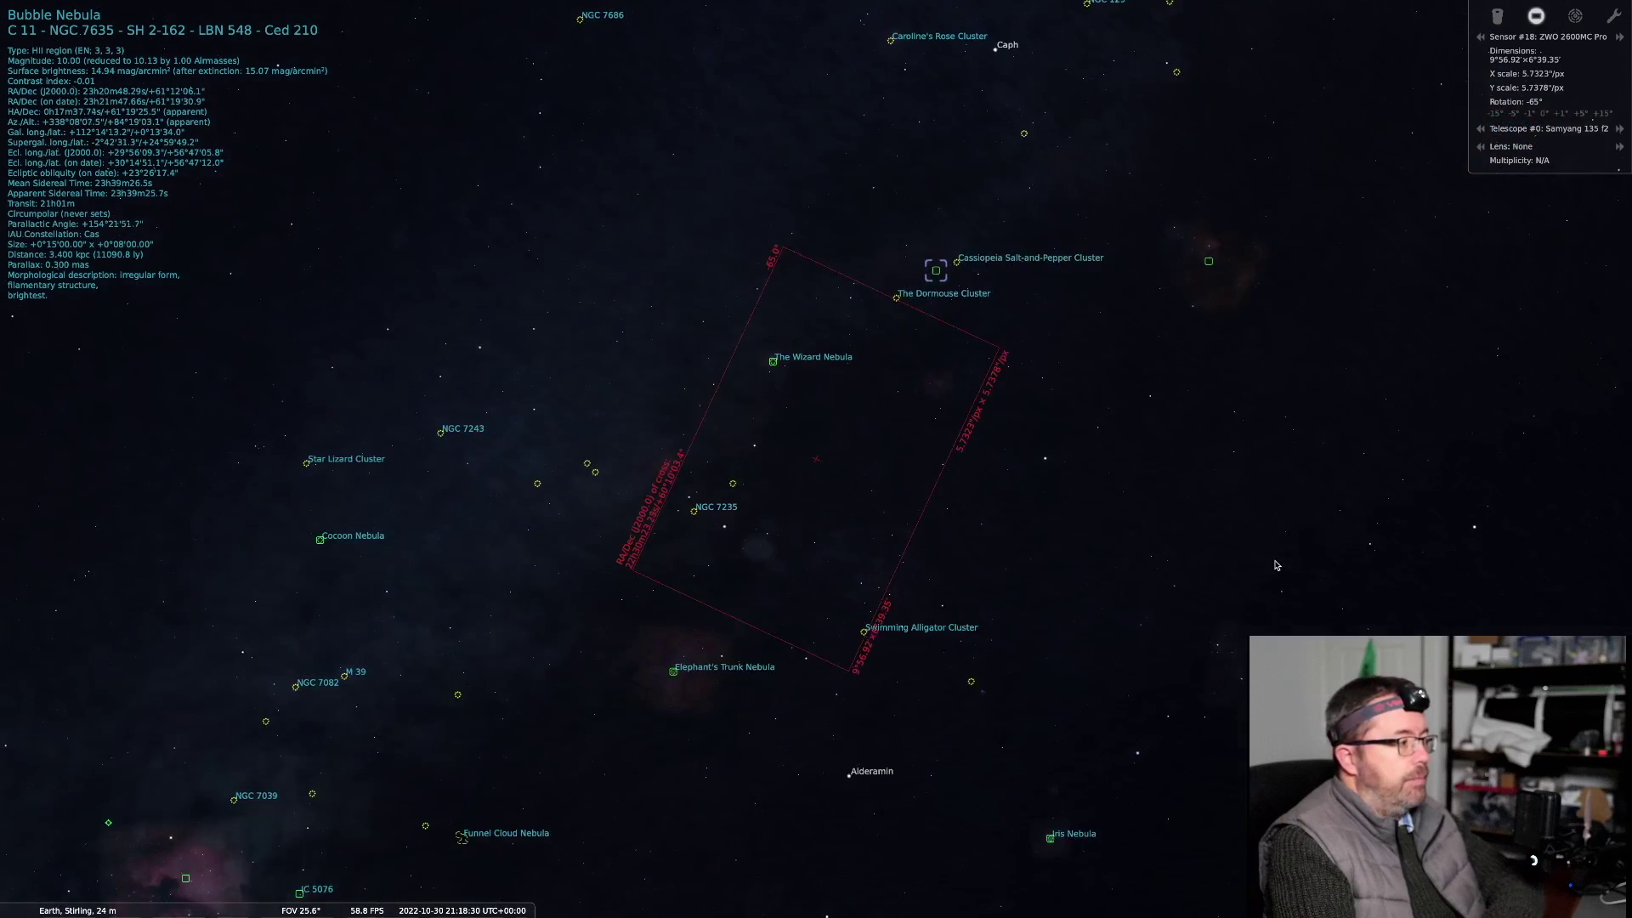
scroll(1275, 565, down, 5)
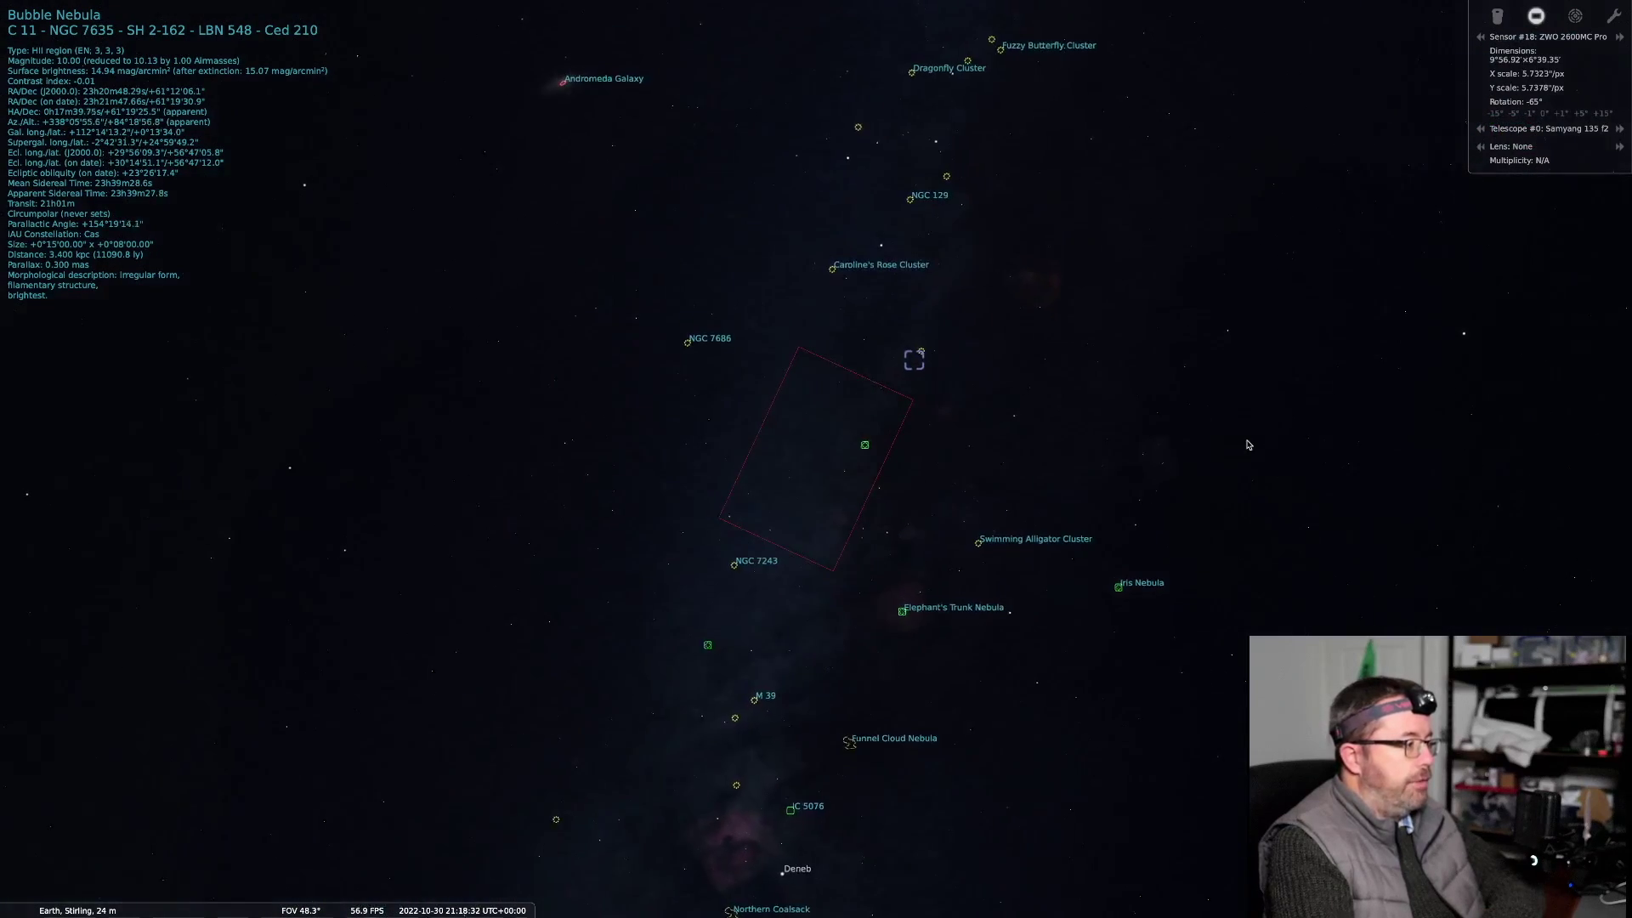
Pan down along the Milky Way toward Cygnus and Deneb, then back up toward Cepheus
key(Down)
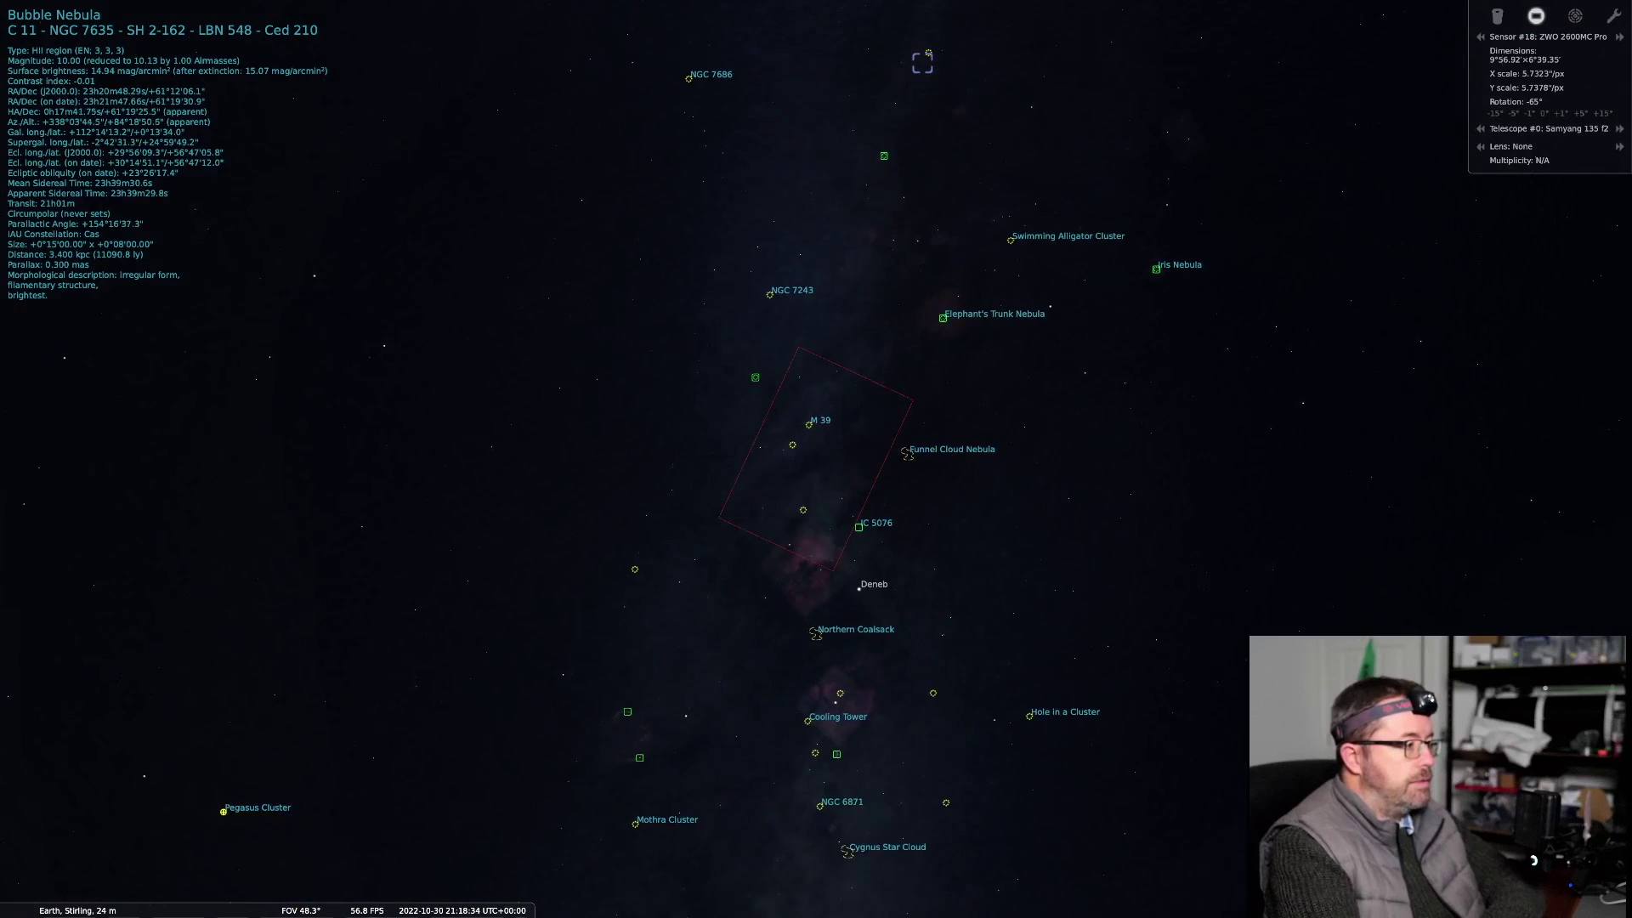
scroll(1104, 569, down, 5)
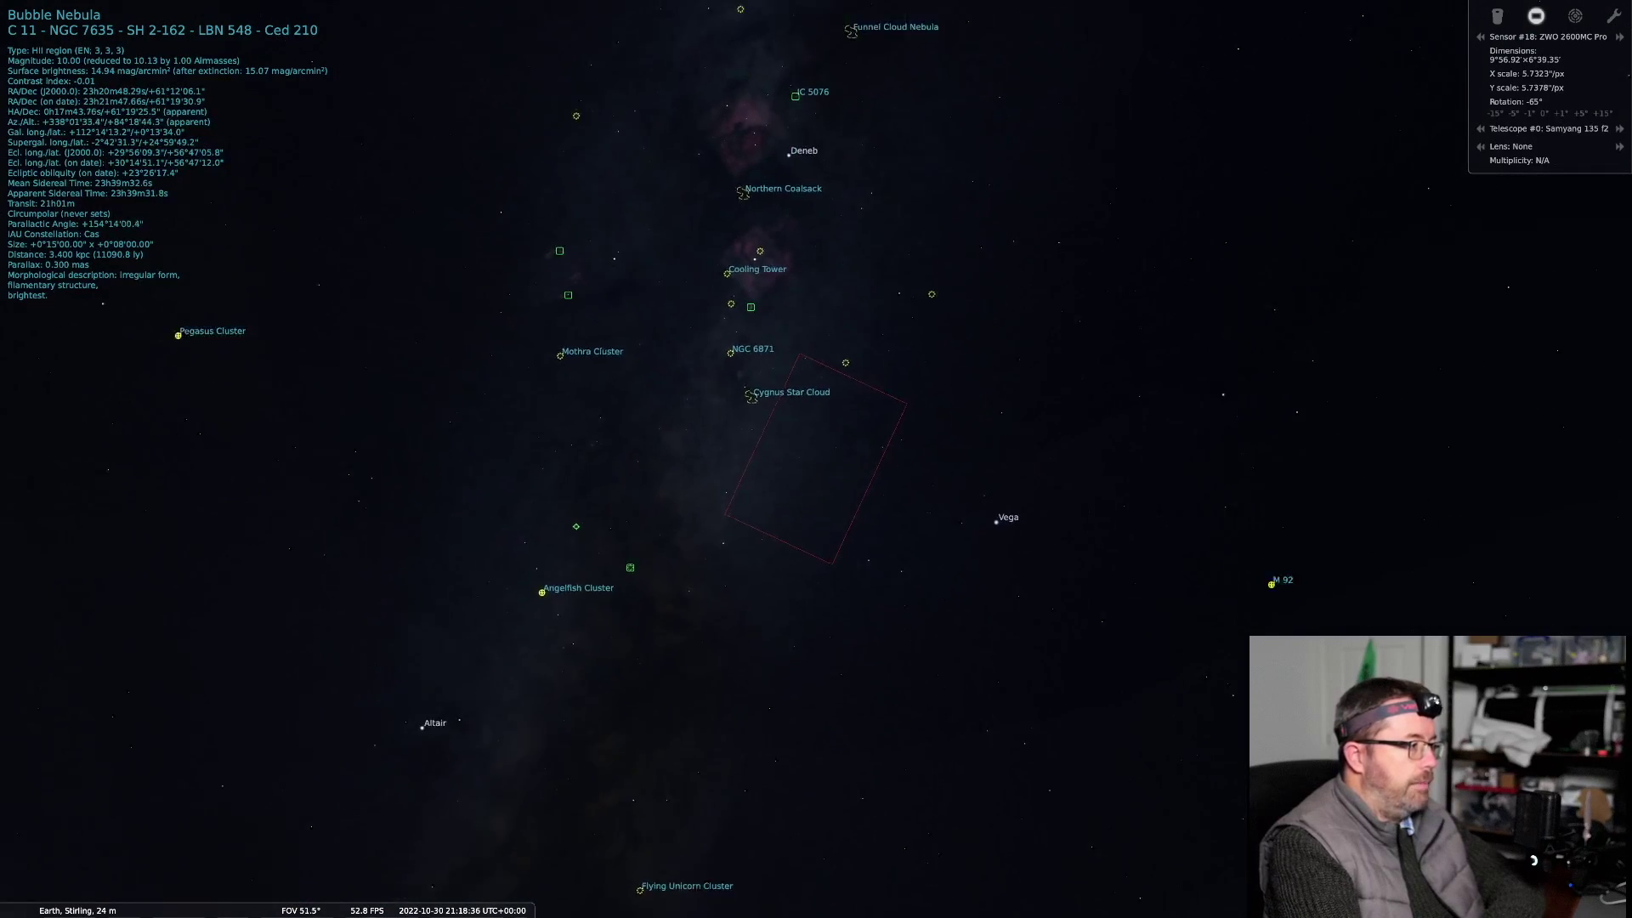
scroll(816, 459, down, 5)
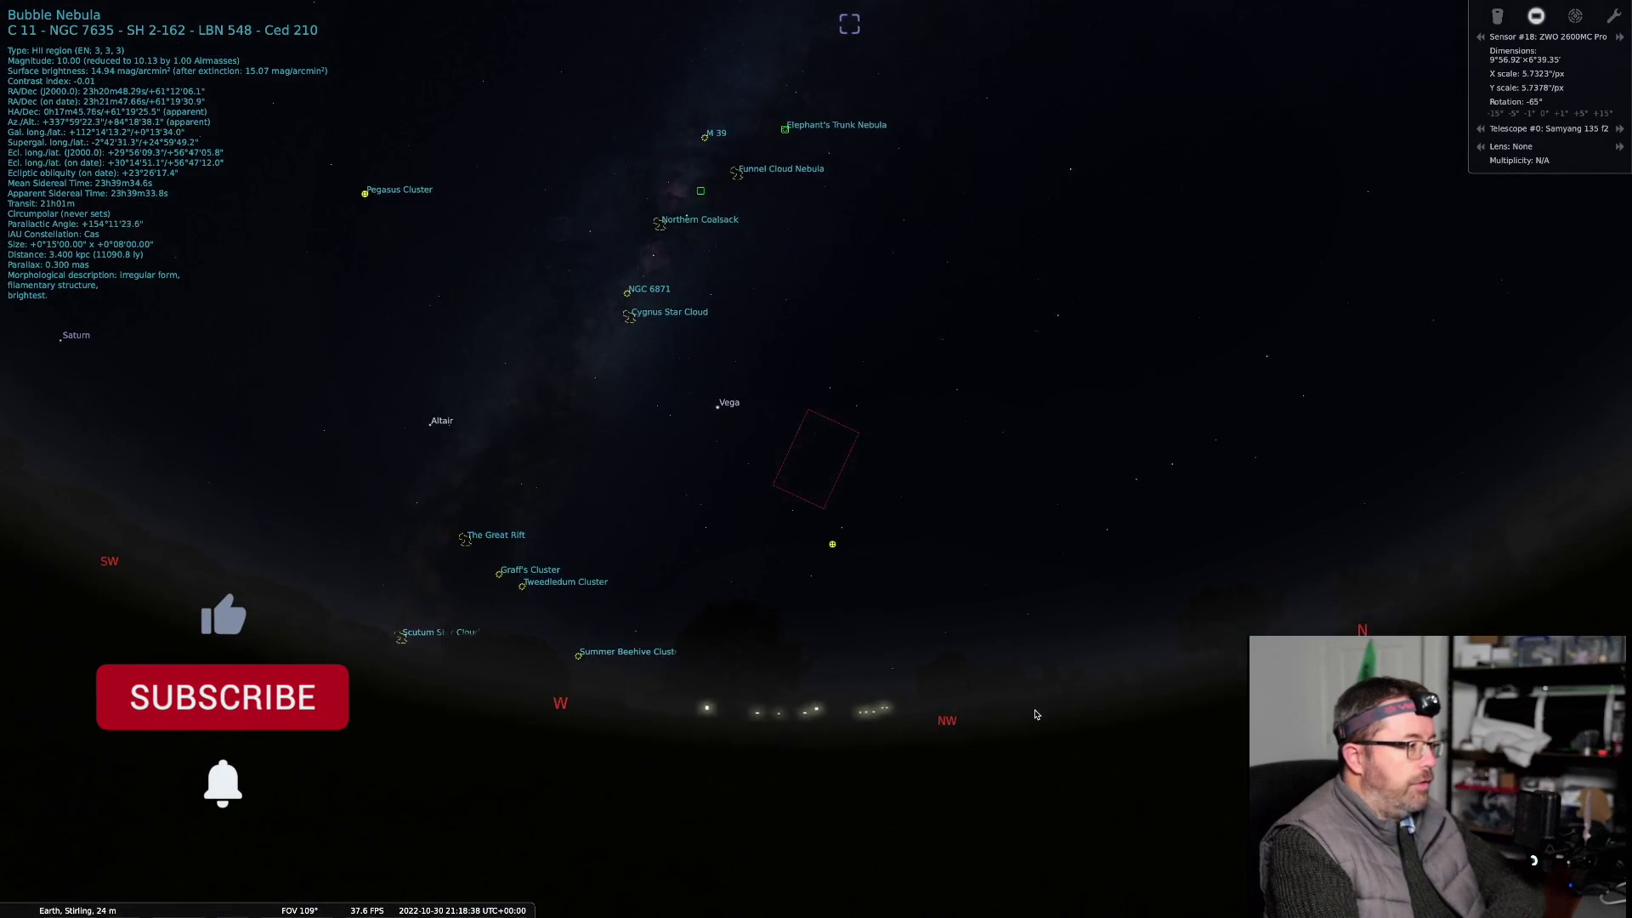
key(Up)
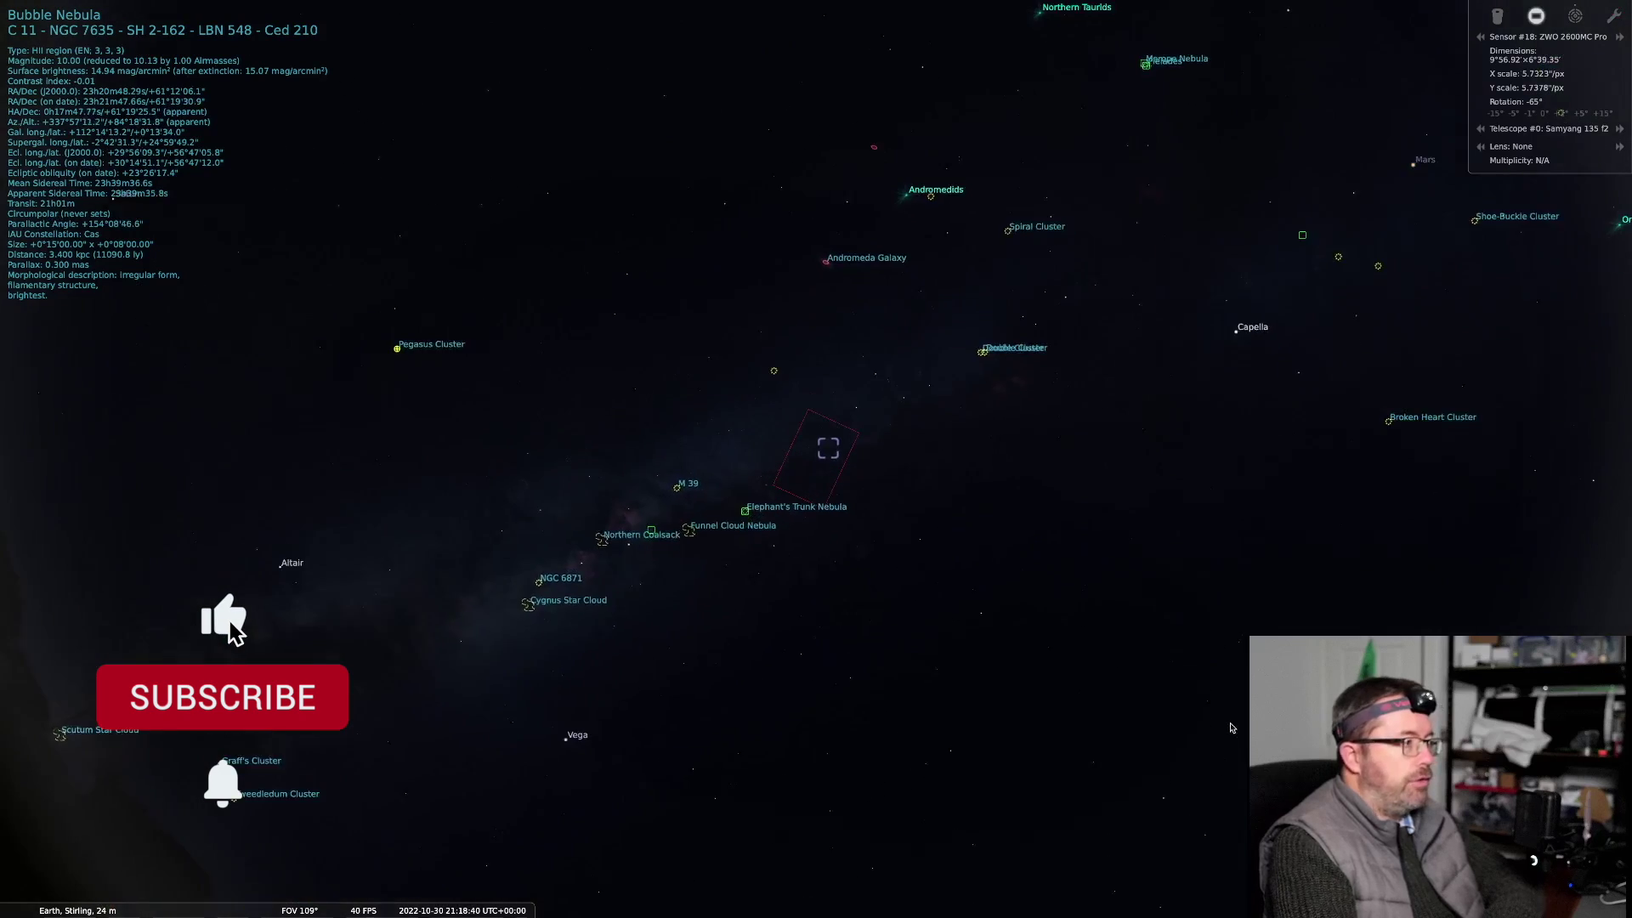
scroll(1216, 725, up, 5)
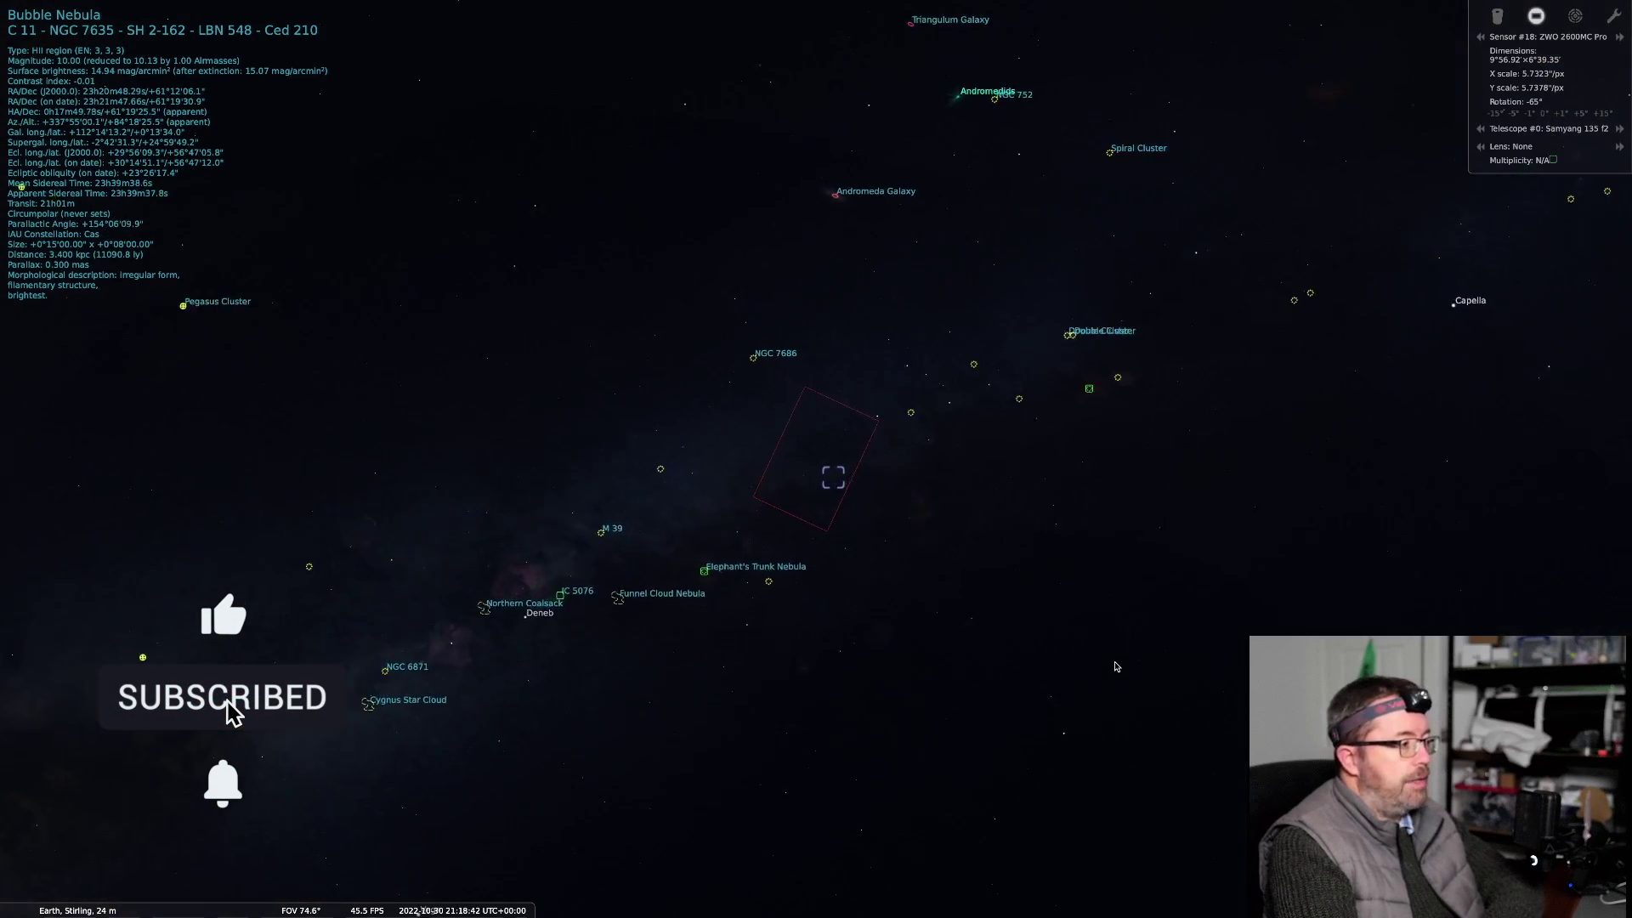
scroll(1115, 666, up, 3)
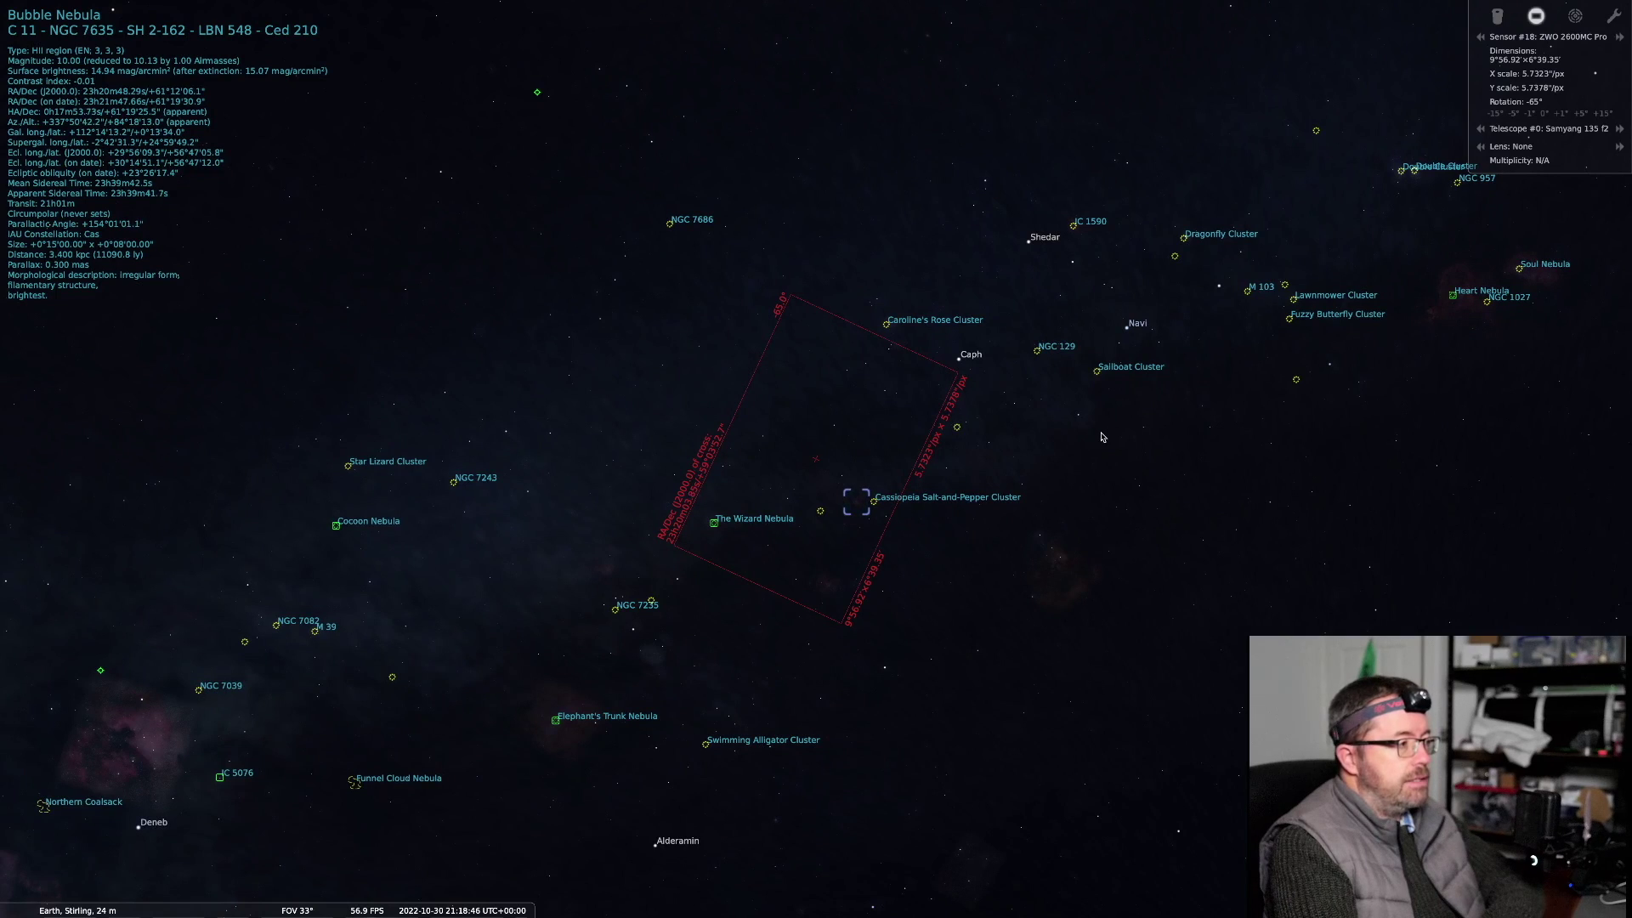
Pan the sky with the arrow keys to move the star field within the camera frame
key(Up)
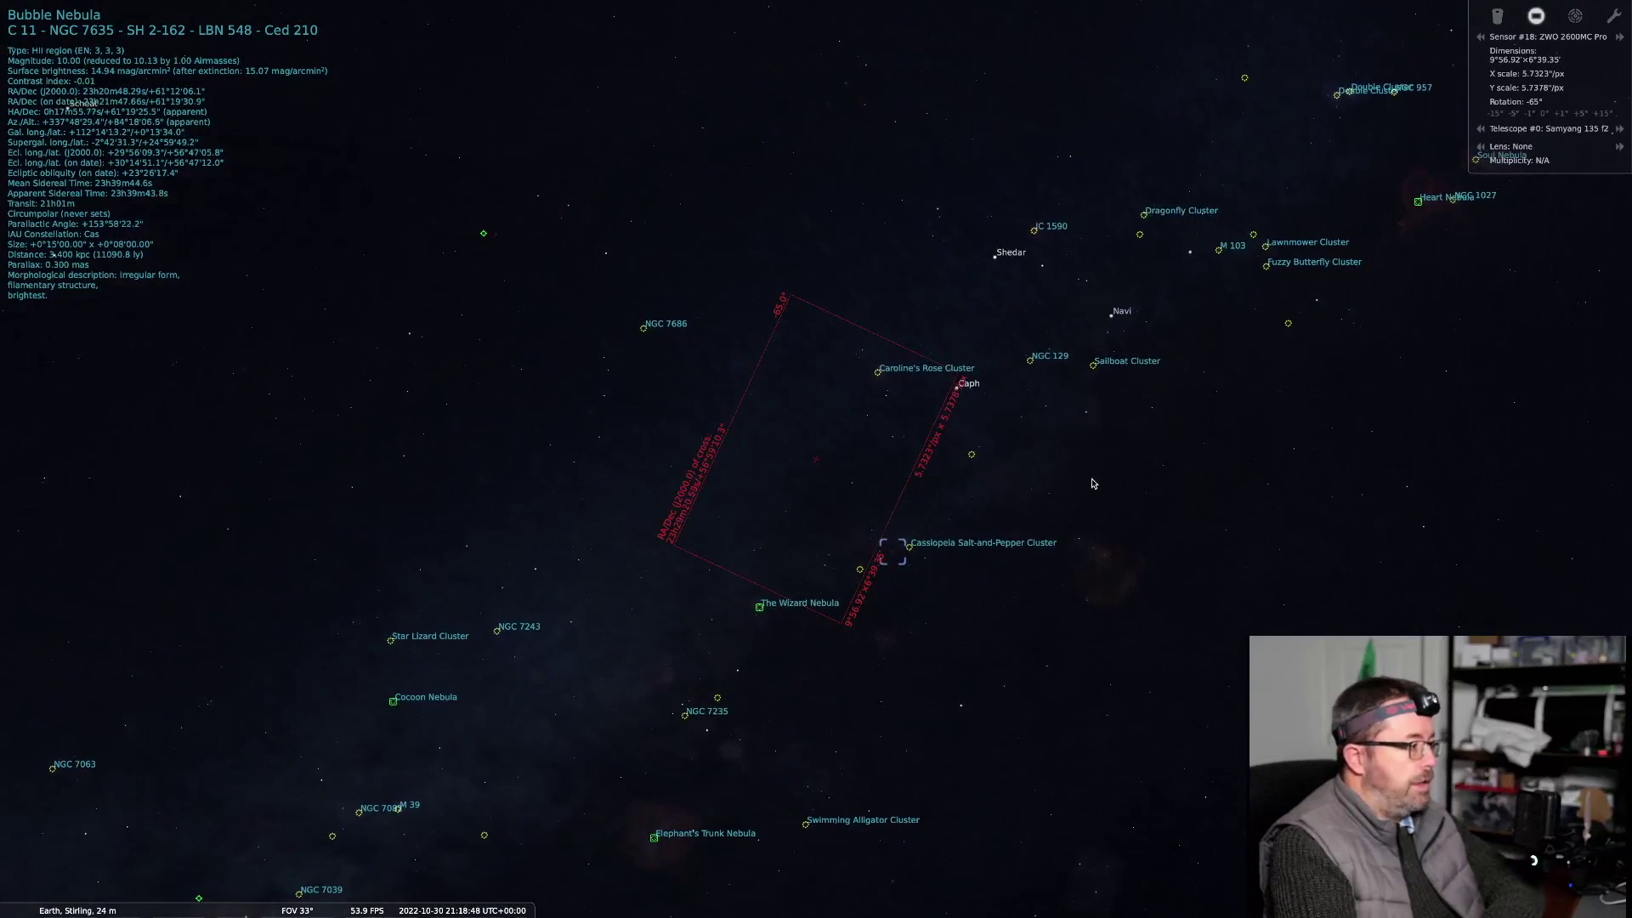
key(Down)
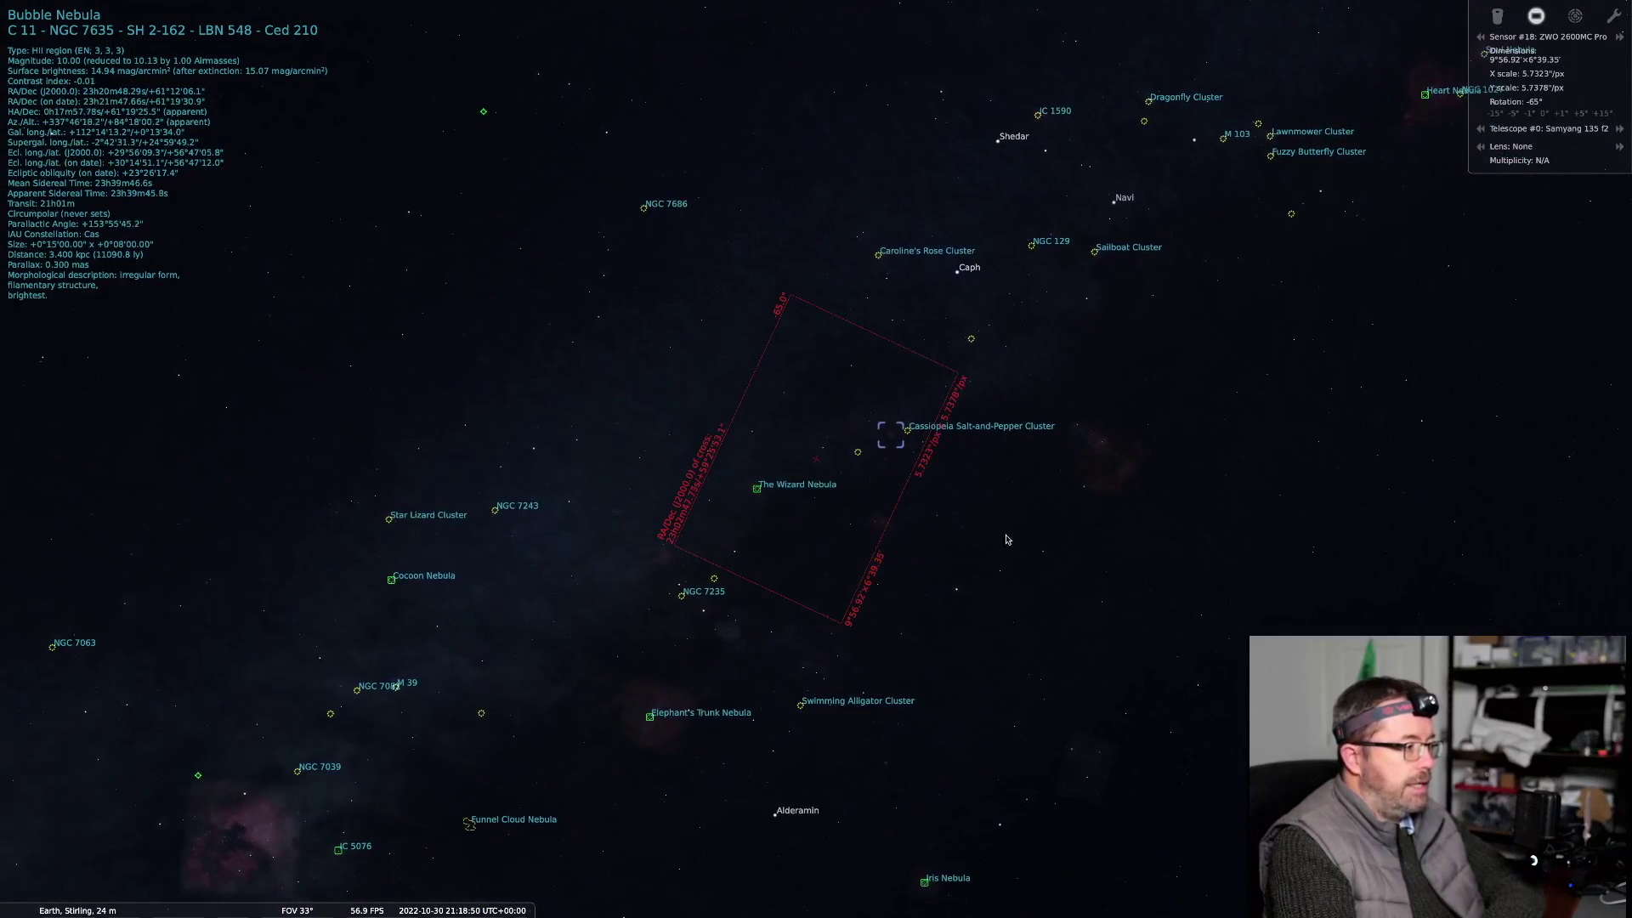
key(Left)
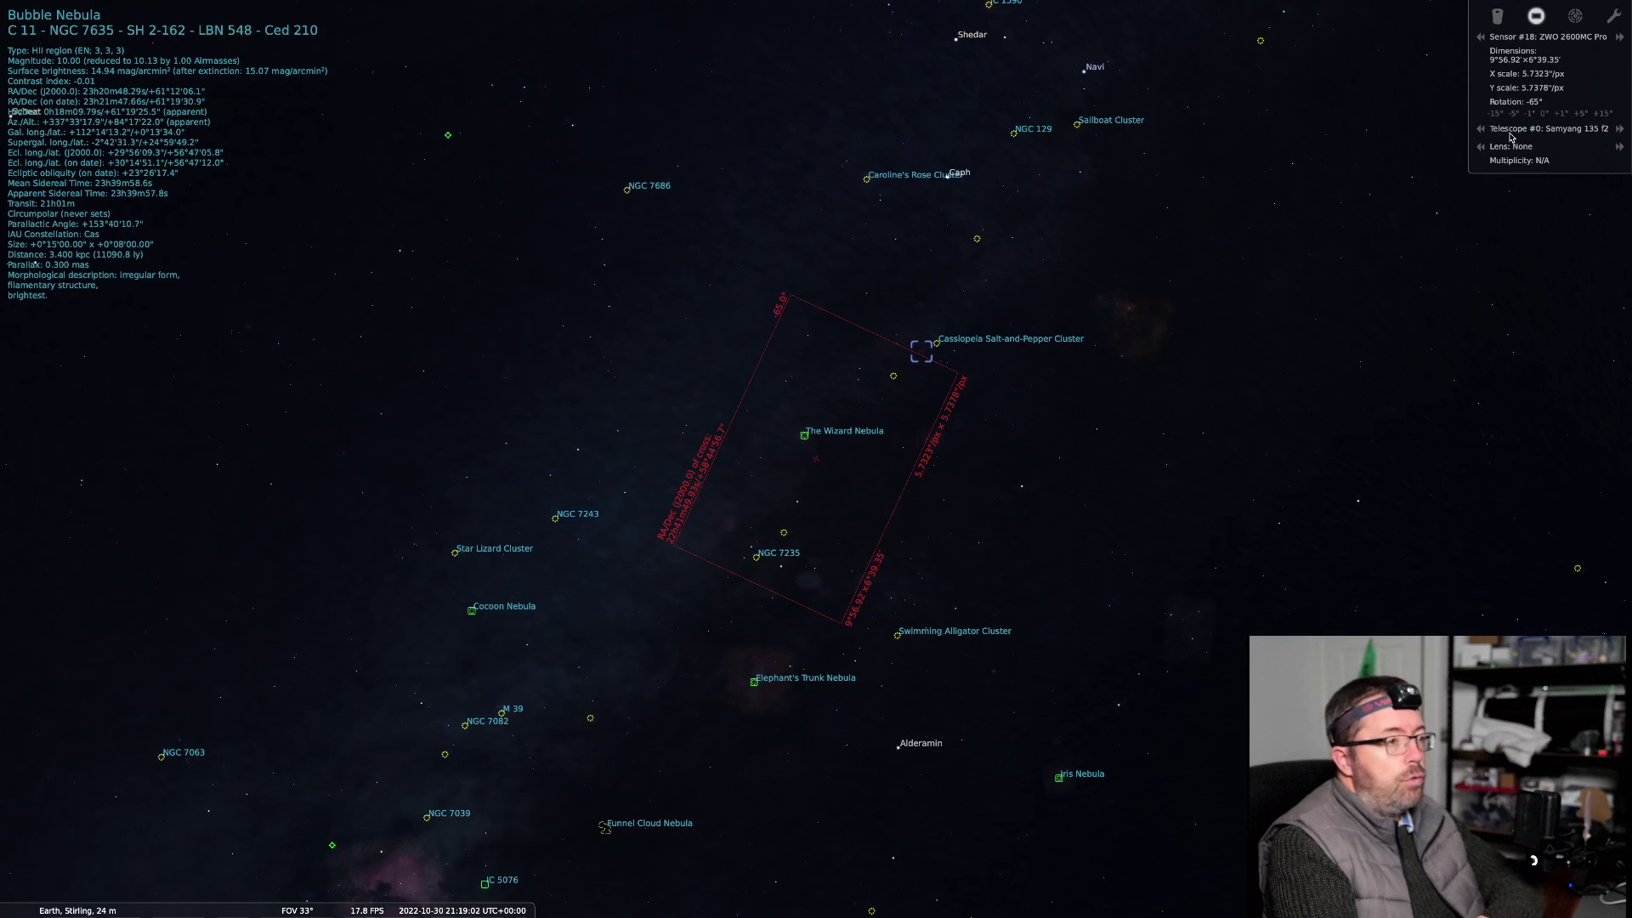
key(Left)
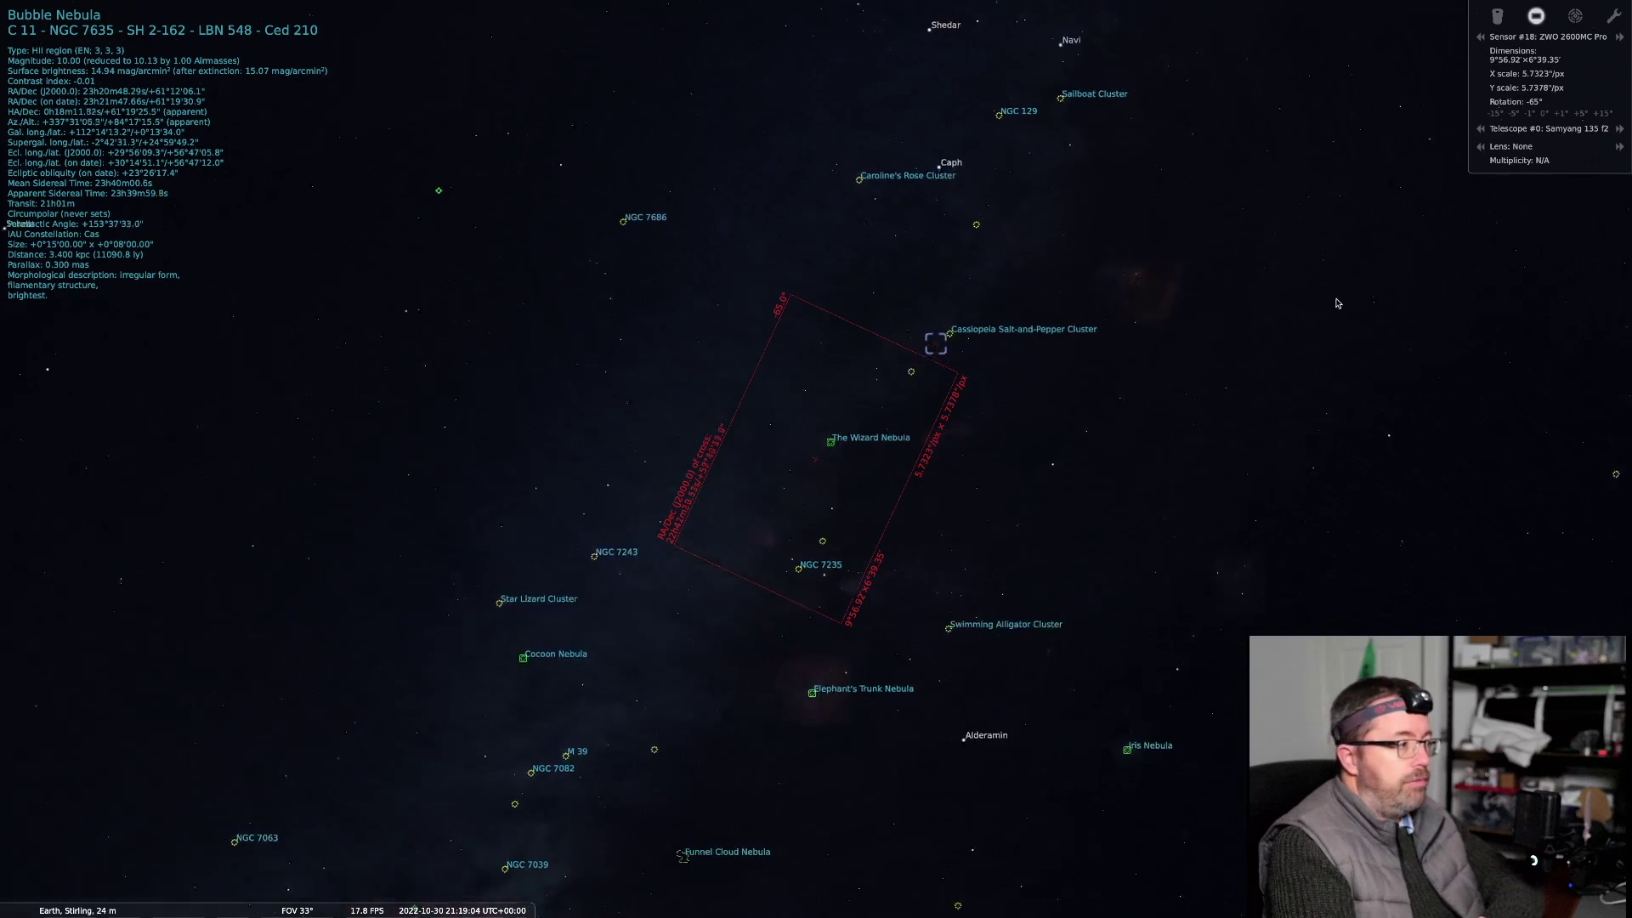
key(Down)
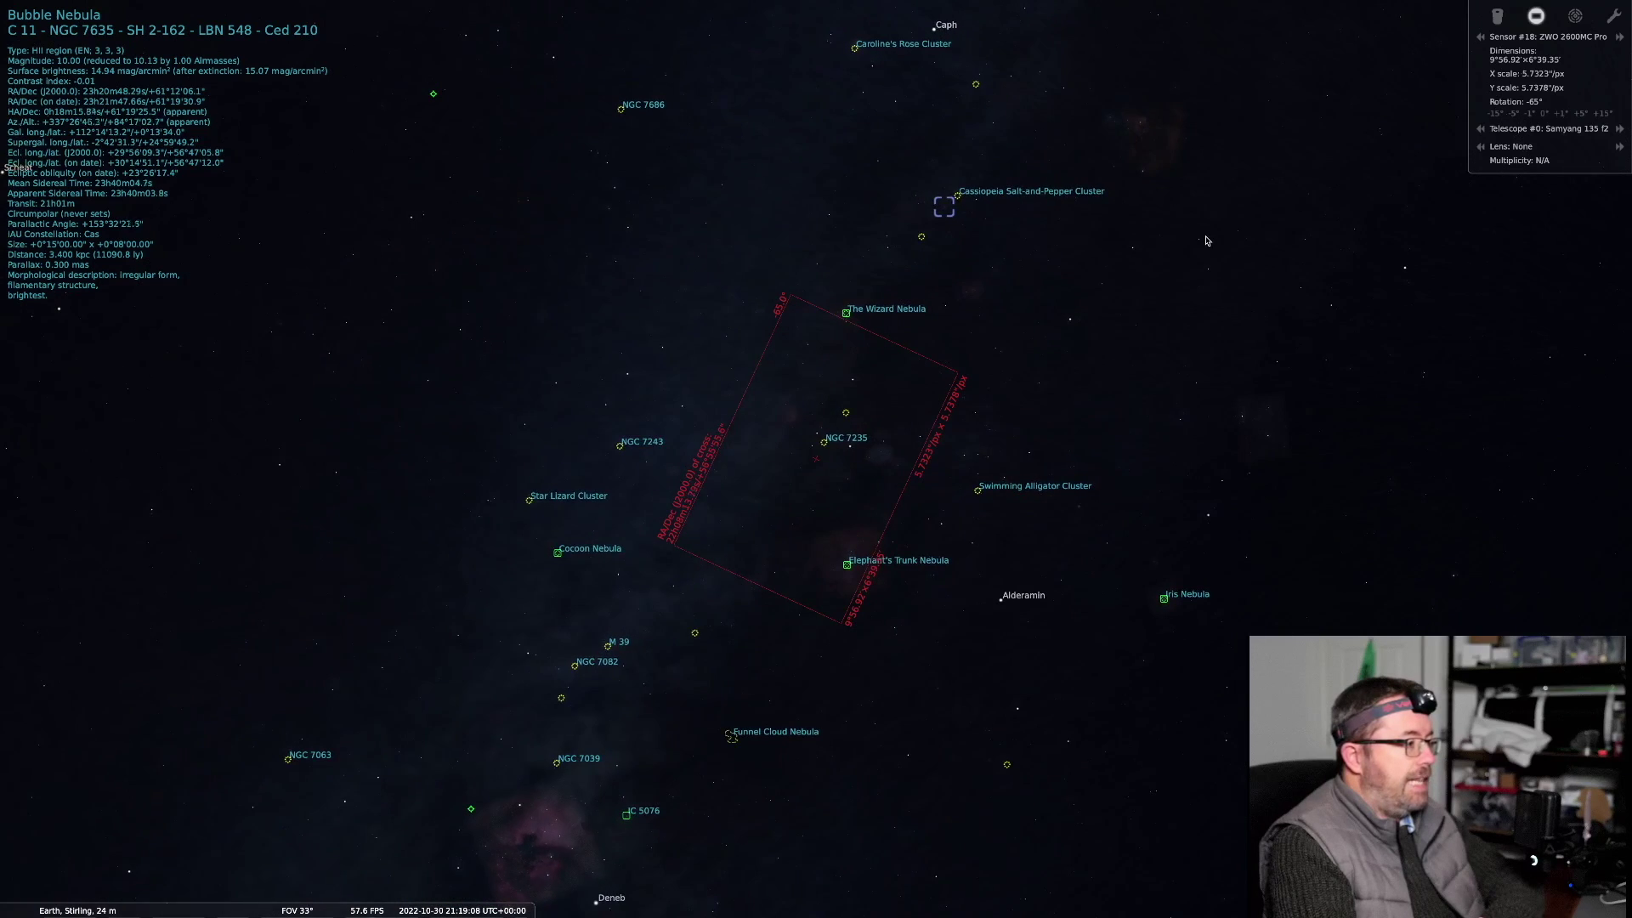
key(Right)
mouse_move(4, 740)
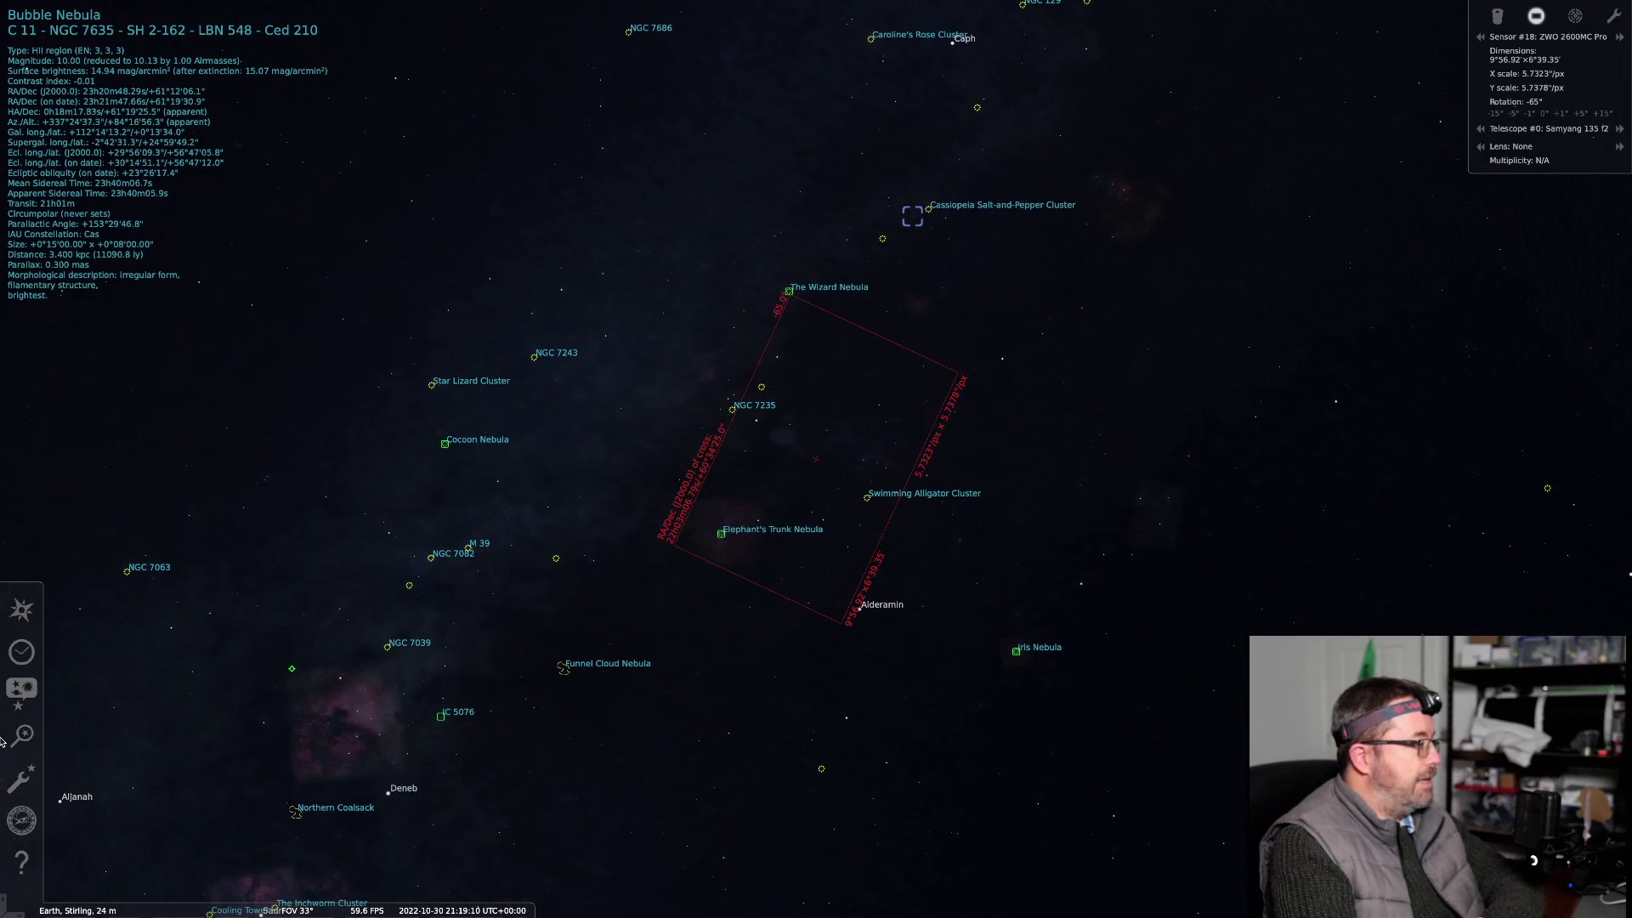
Search for the Bubble Nebula by name and slew the view to it
click(24, 734)
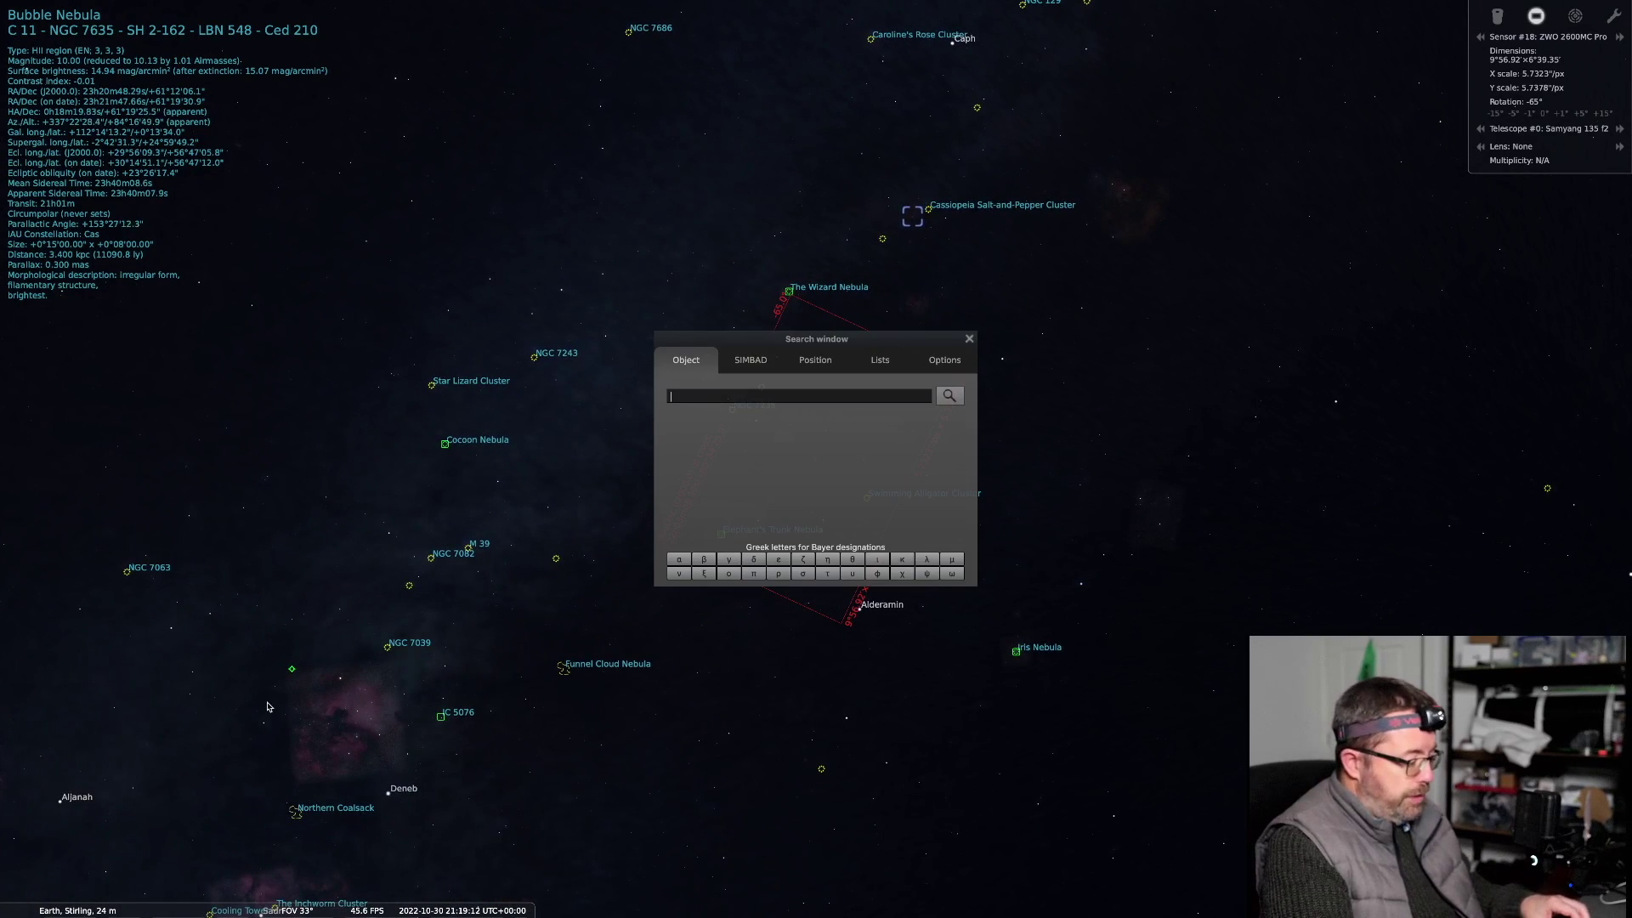
text(buble nebula)
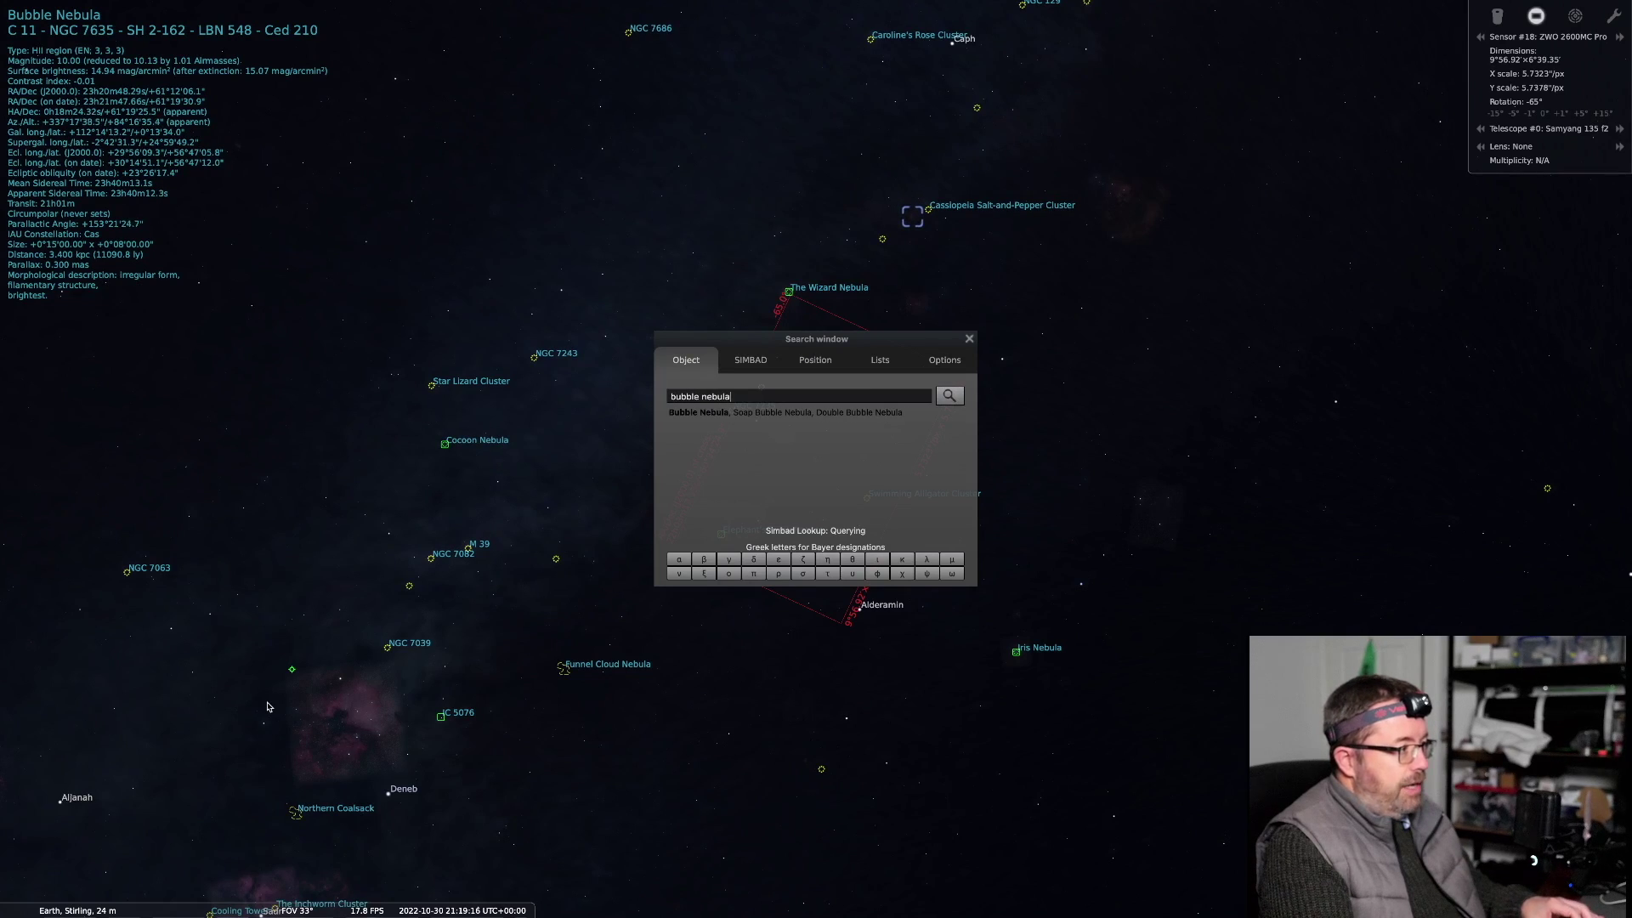
key(Return)
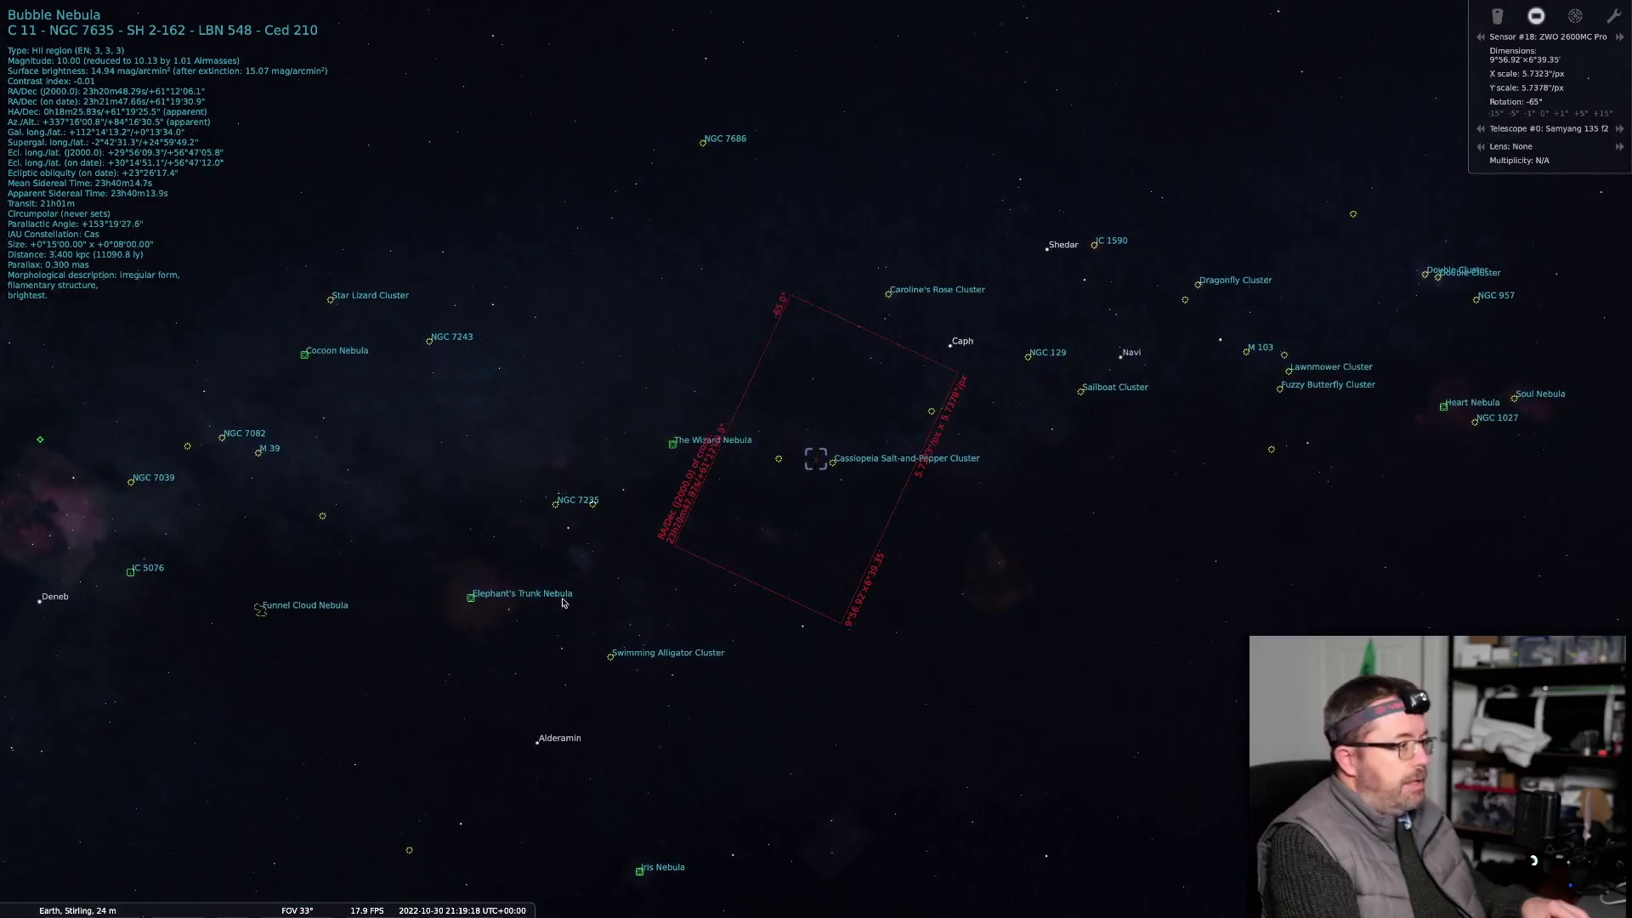
scroll(957, 549, up, 5)
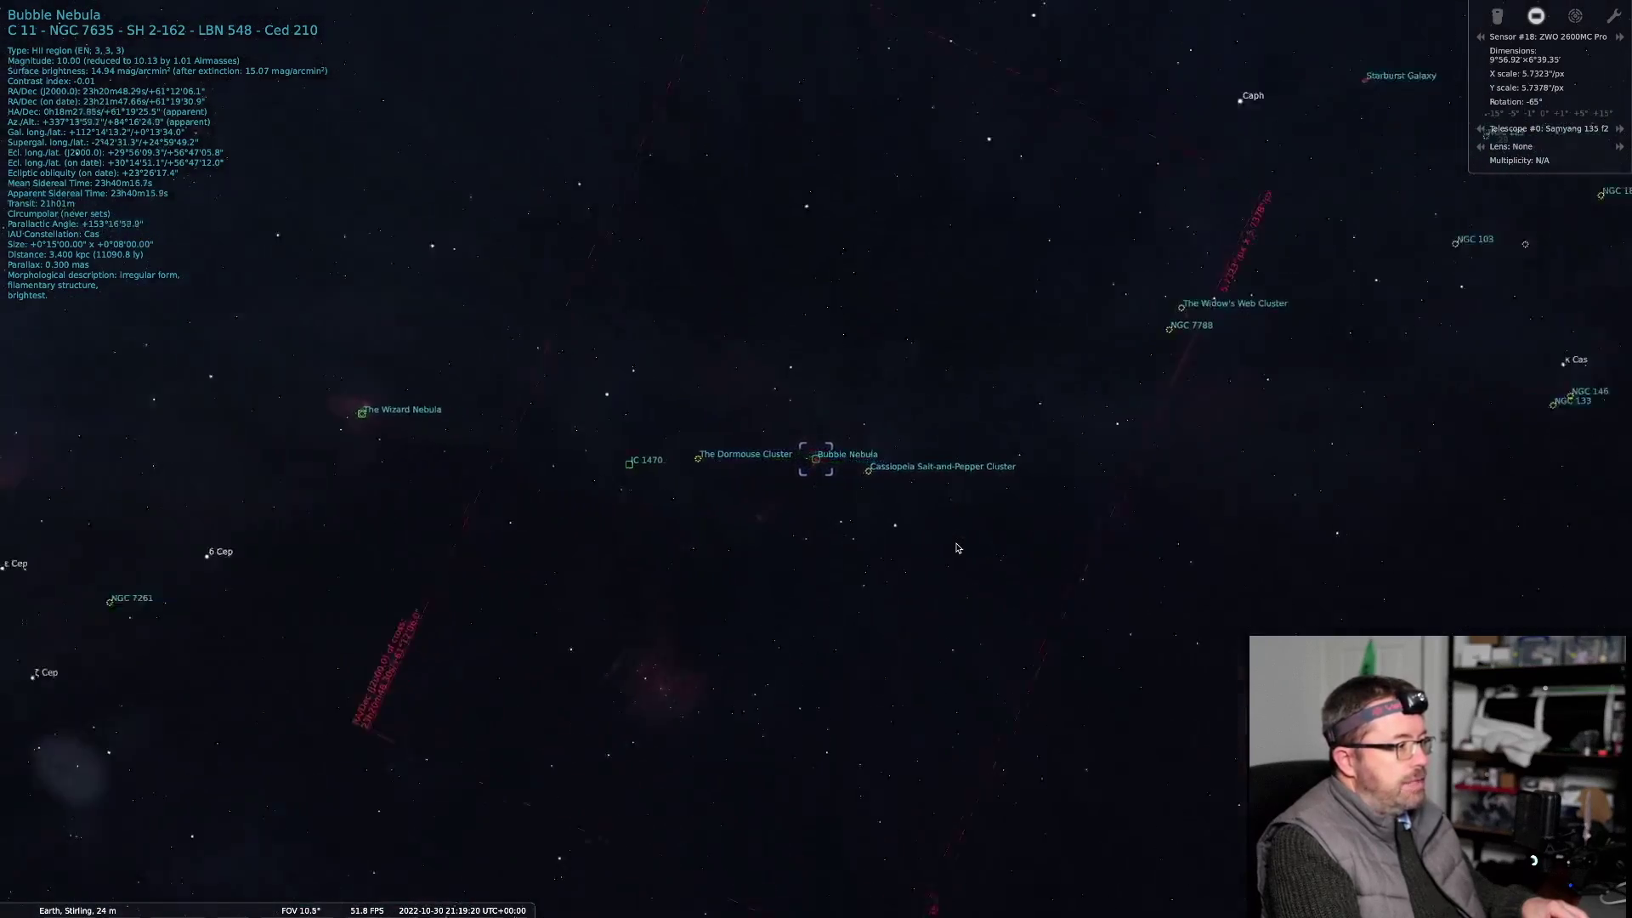
scroll(957, 549, down, 2)
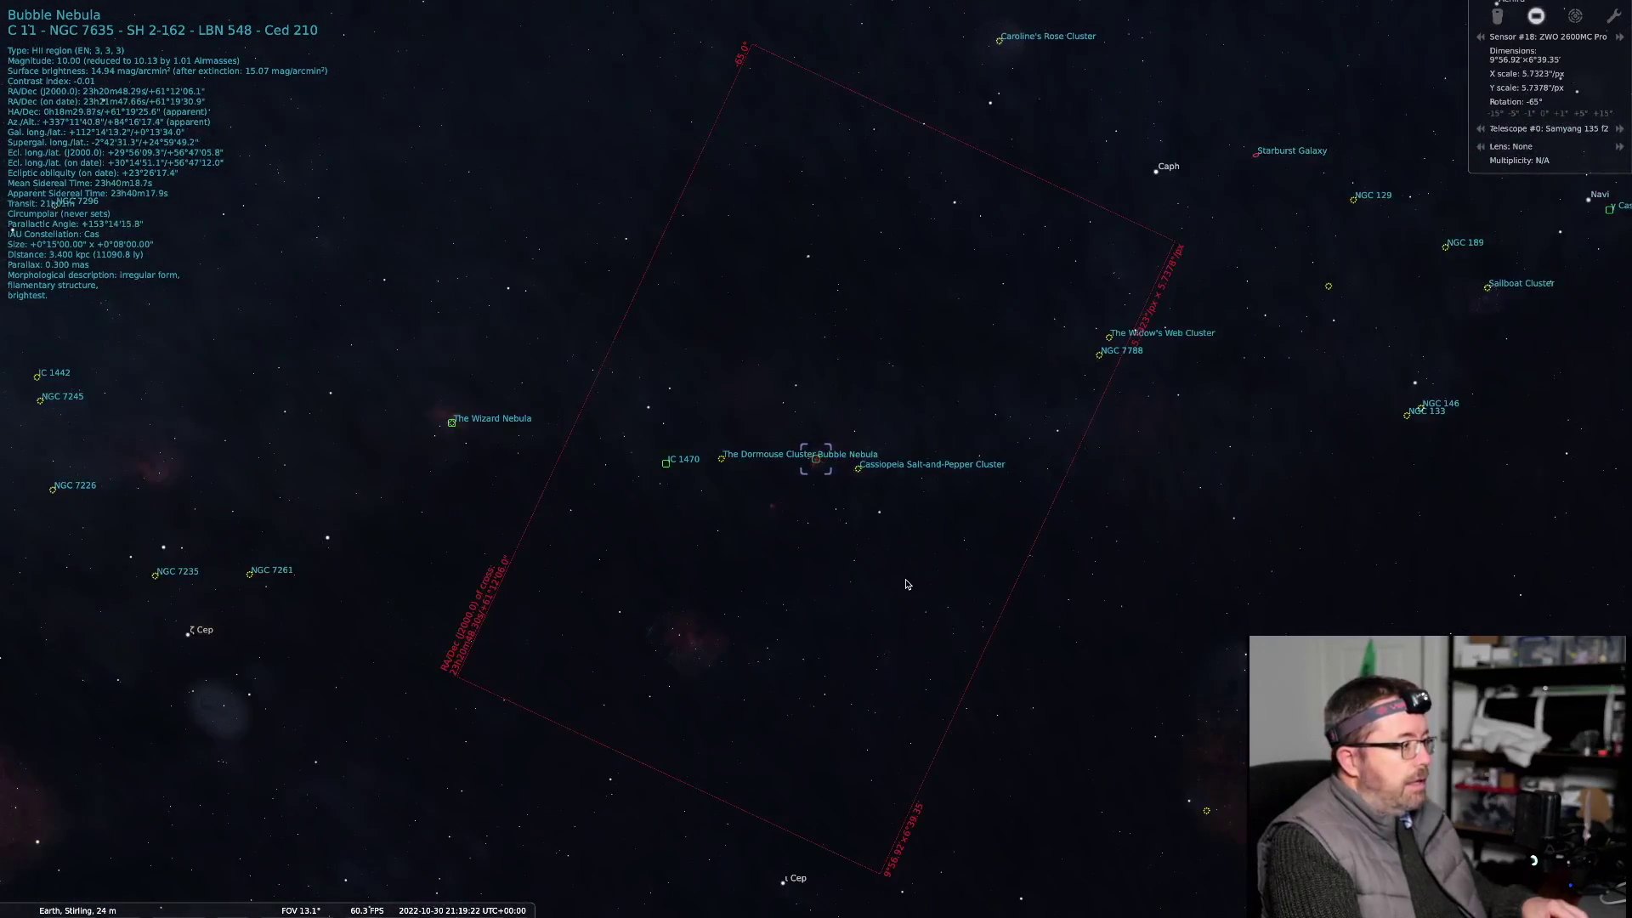
scroll(907, 583, up, 3)
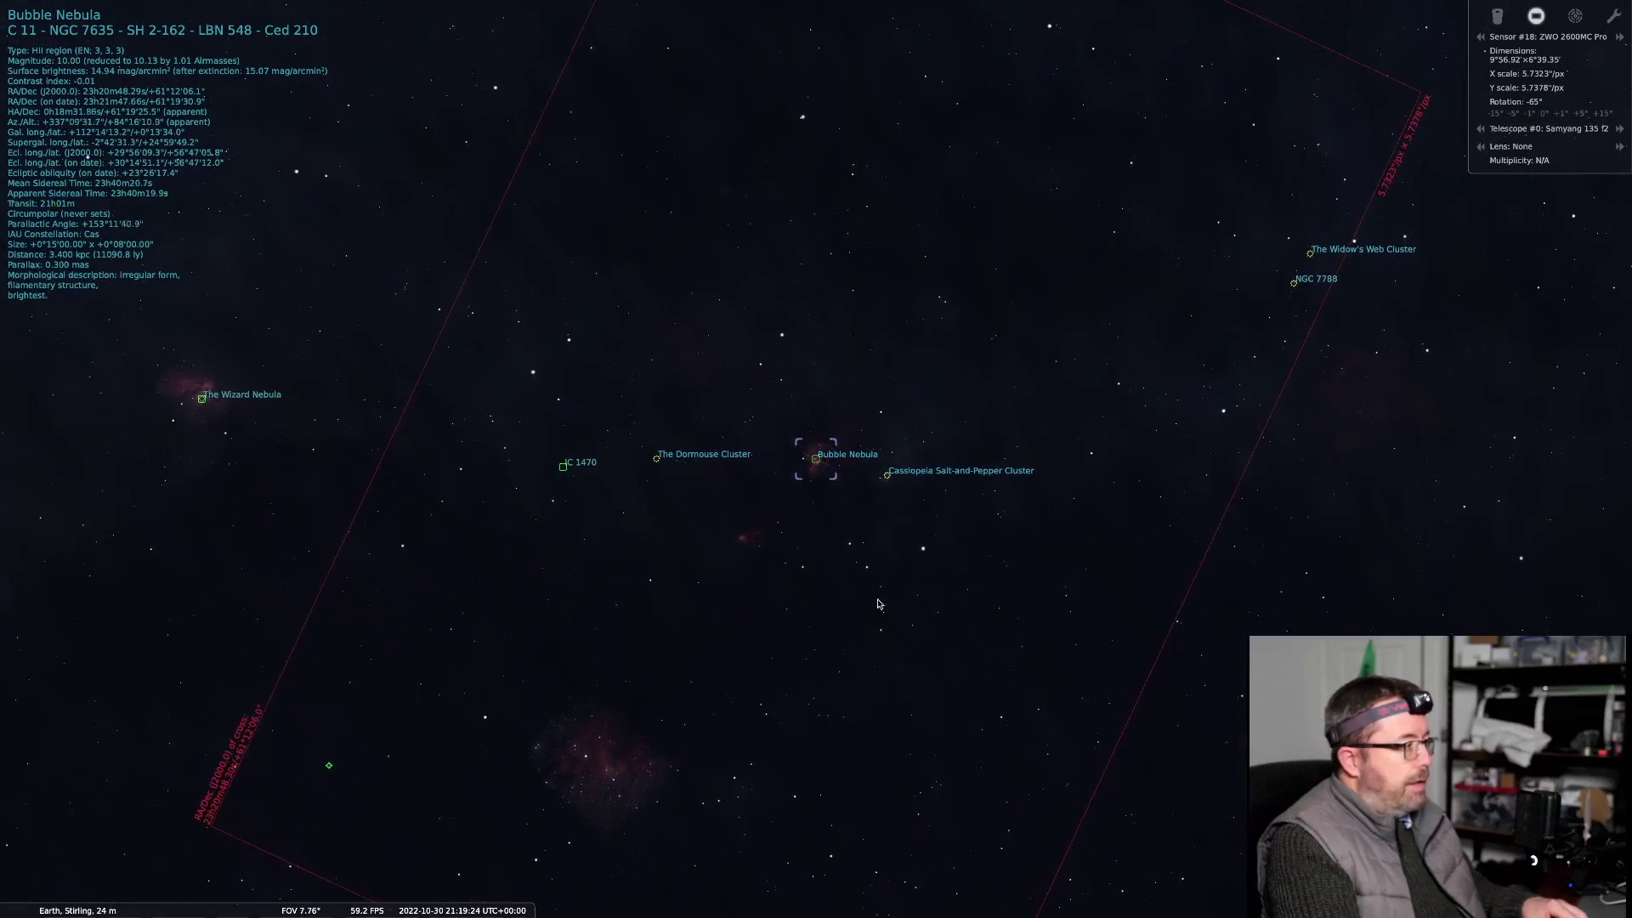
Pan and drag the sky to recentre the view between the Bubble and Wizard Nebulae
key(Left)
key(Down)
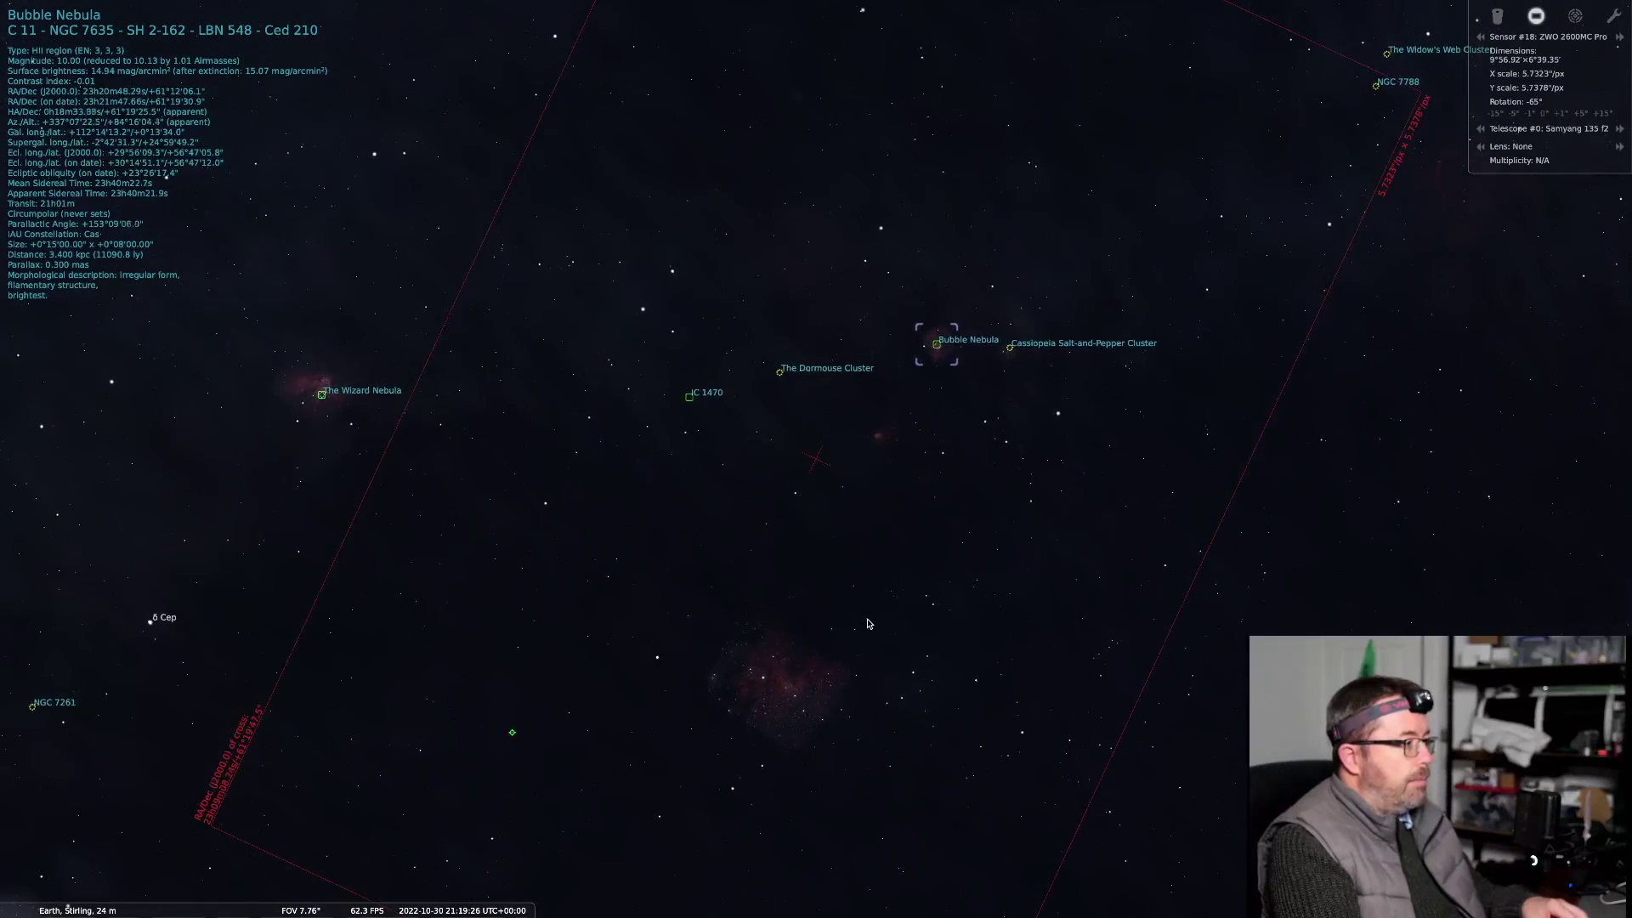
key(Left)
key(Down)
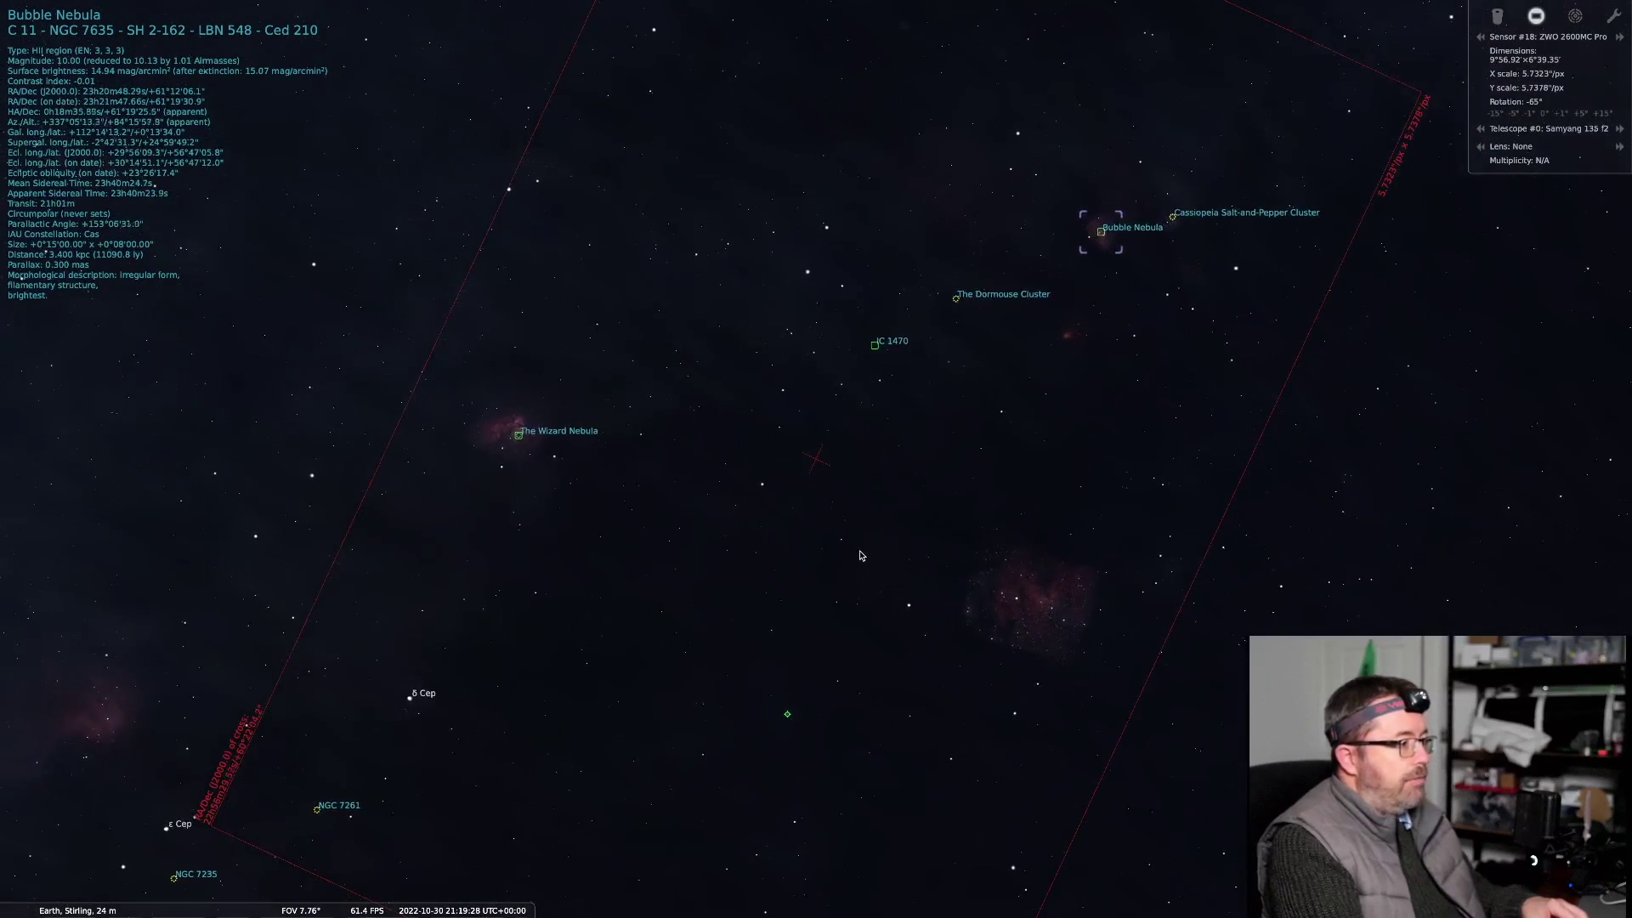
drag(861, 557, 858, 568)
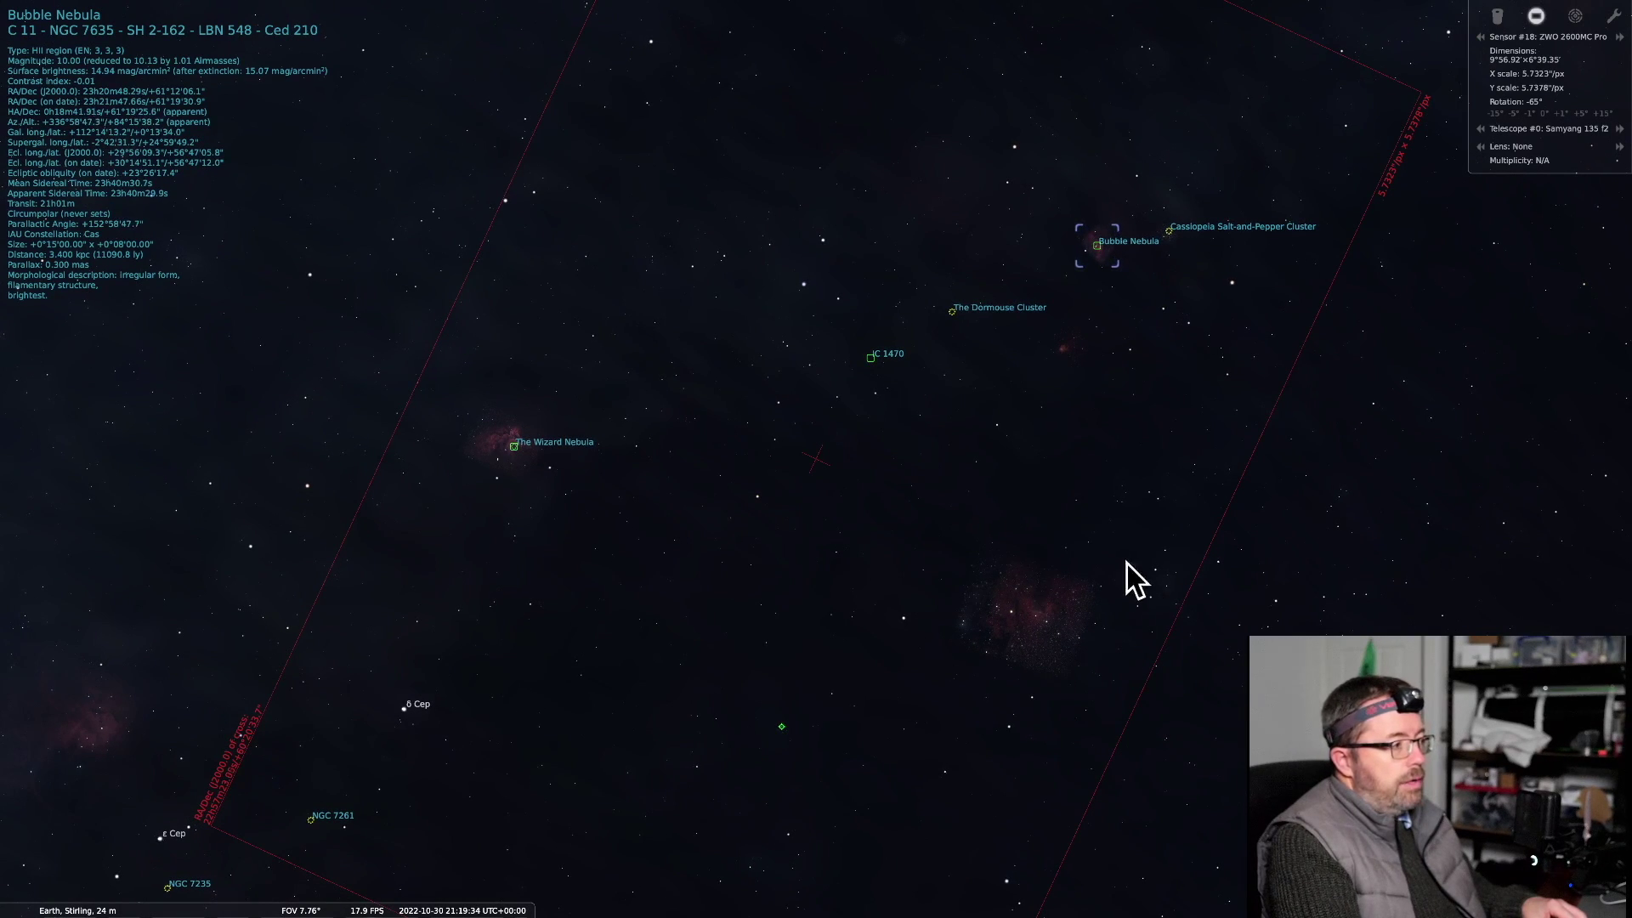
scroll(1035, 458, up, 3)
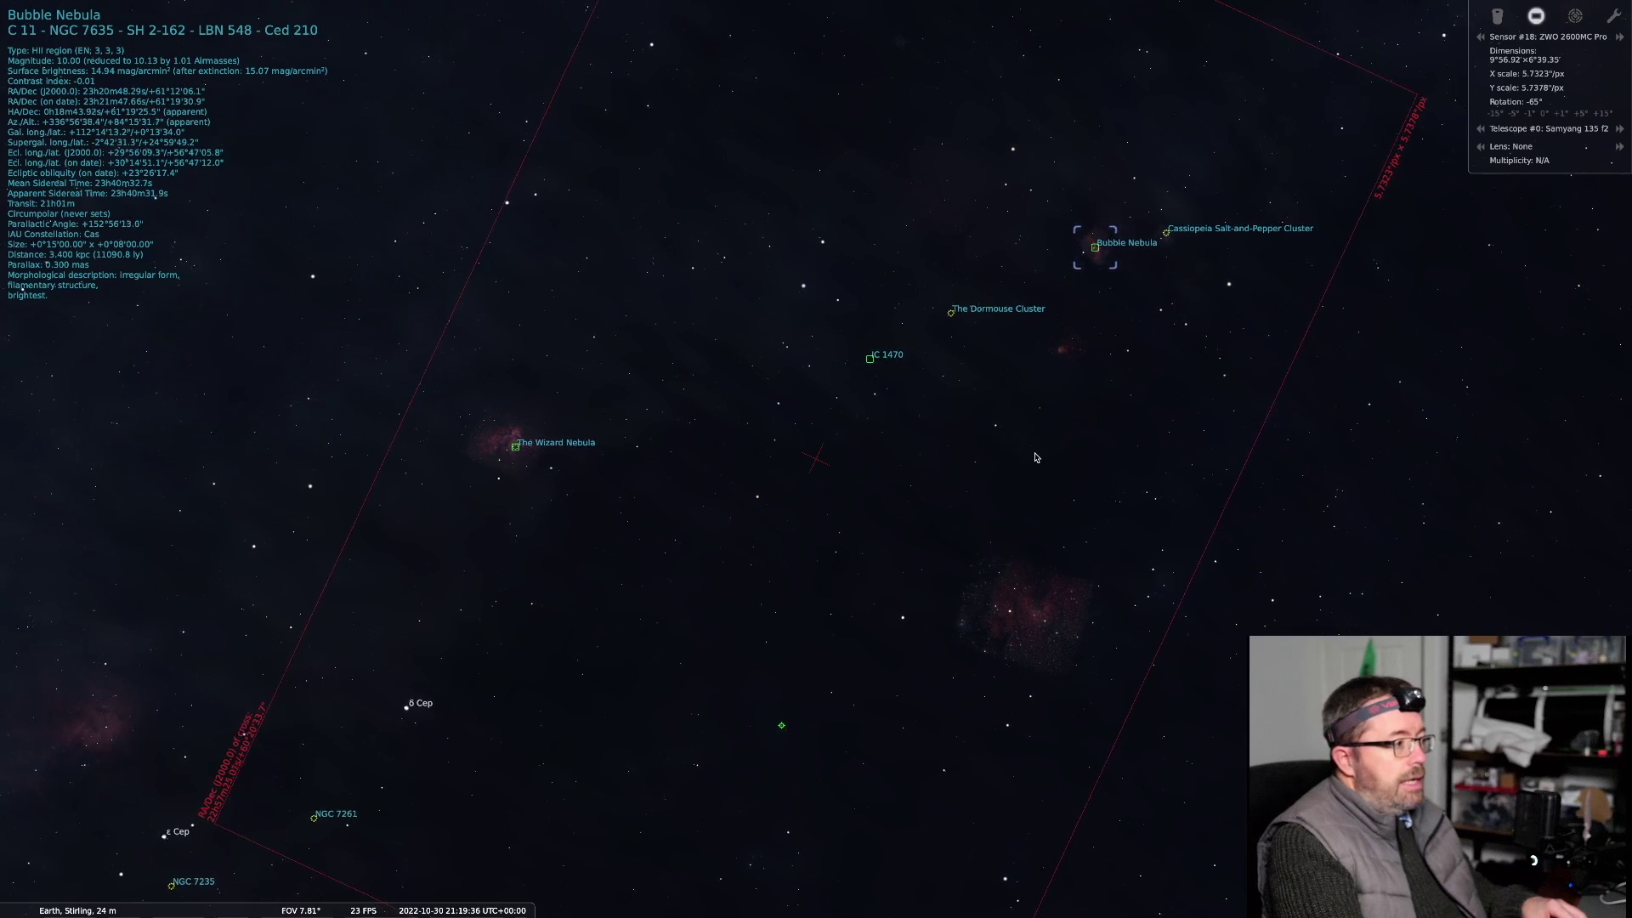
key(space)
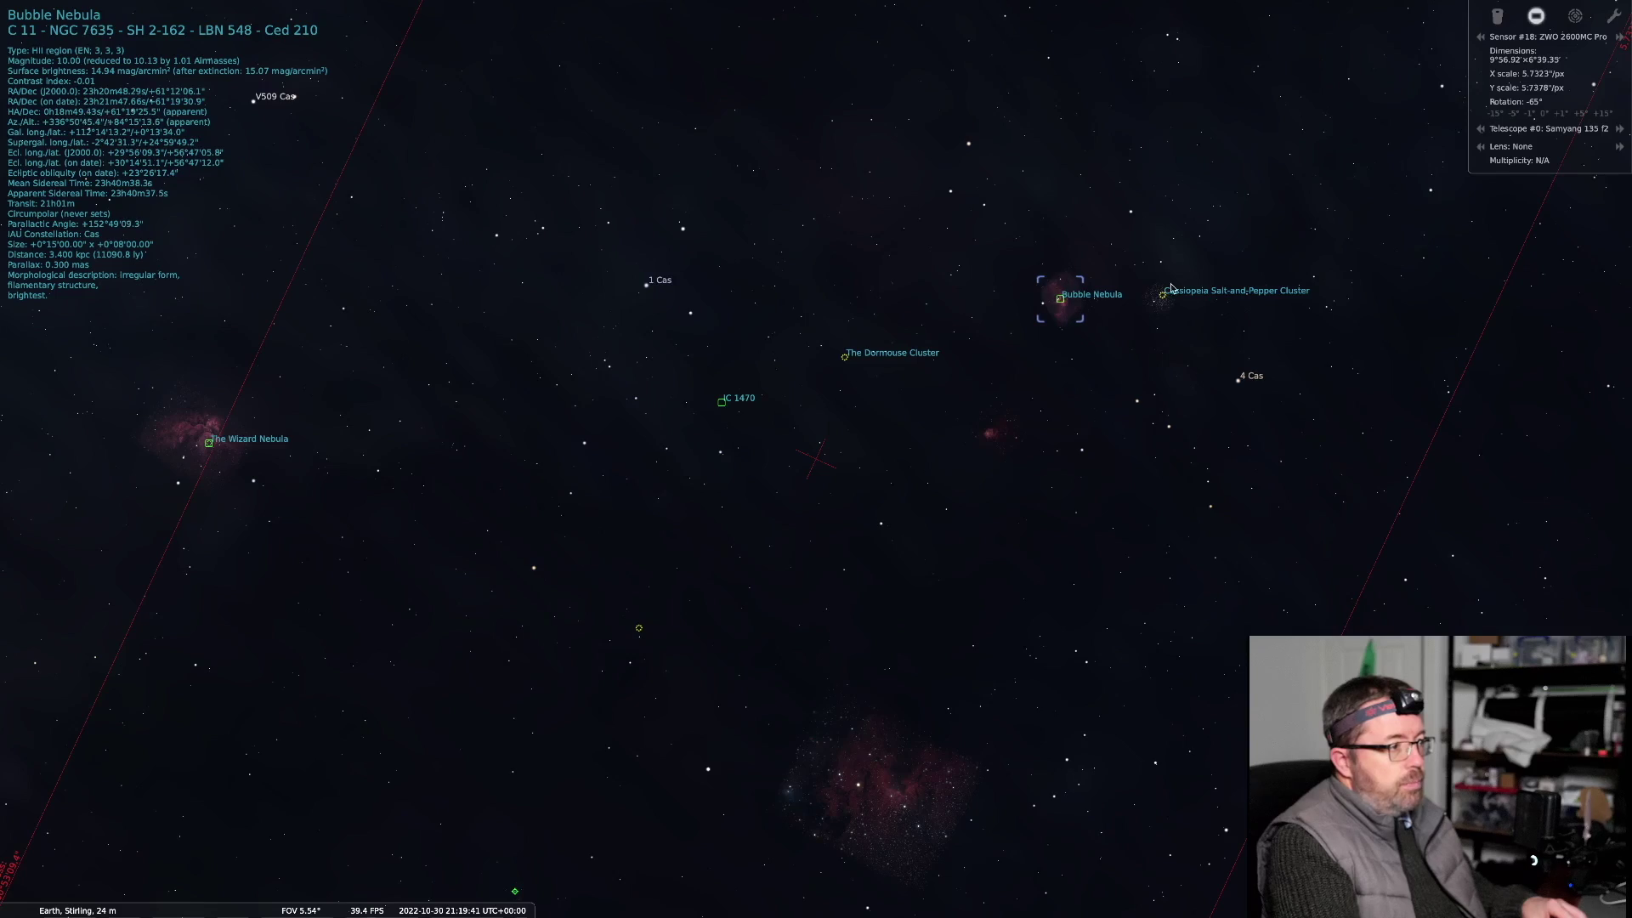
drag(1022, 468, 1063, 427)
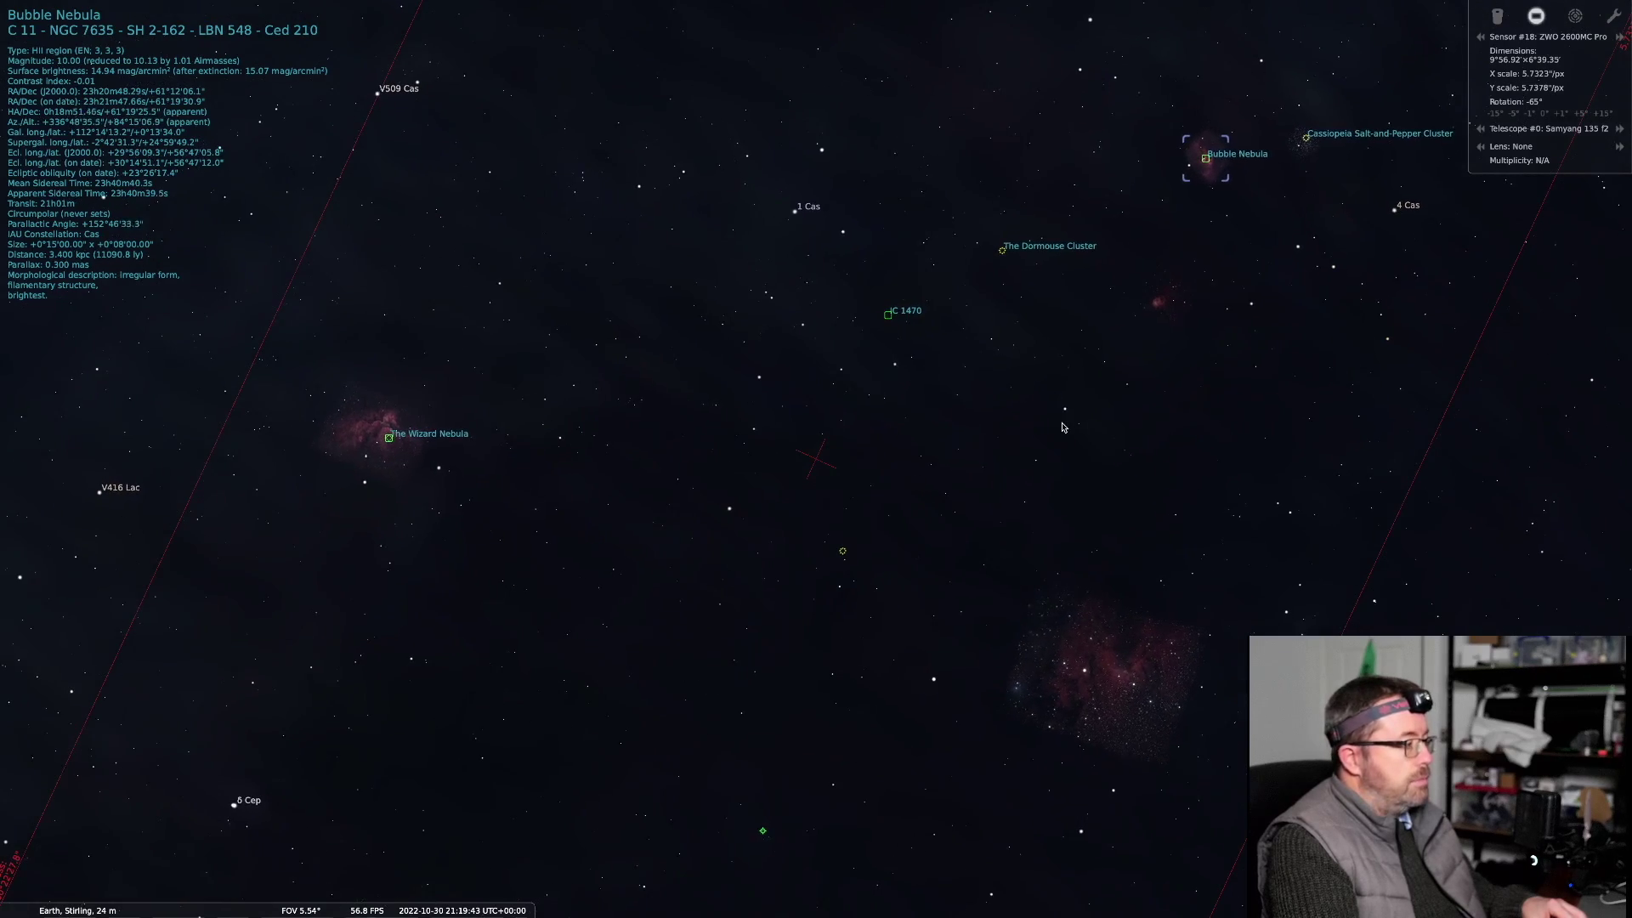
scroll(1063, 427, down, 2)
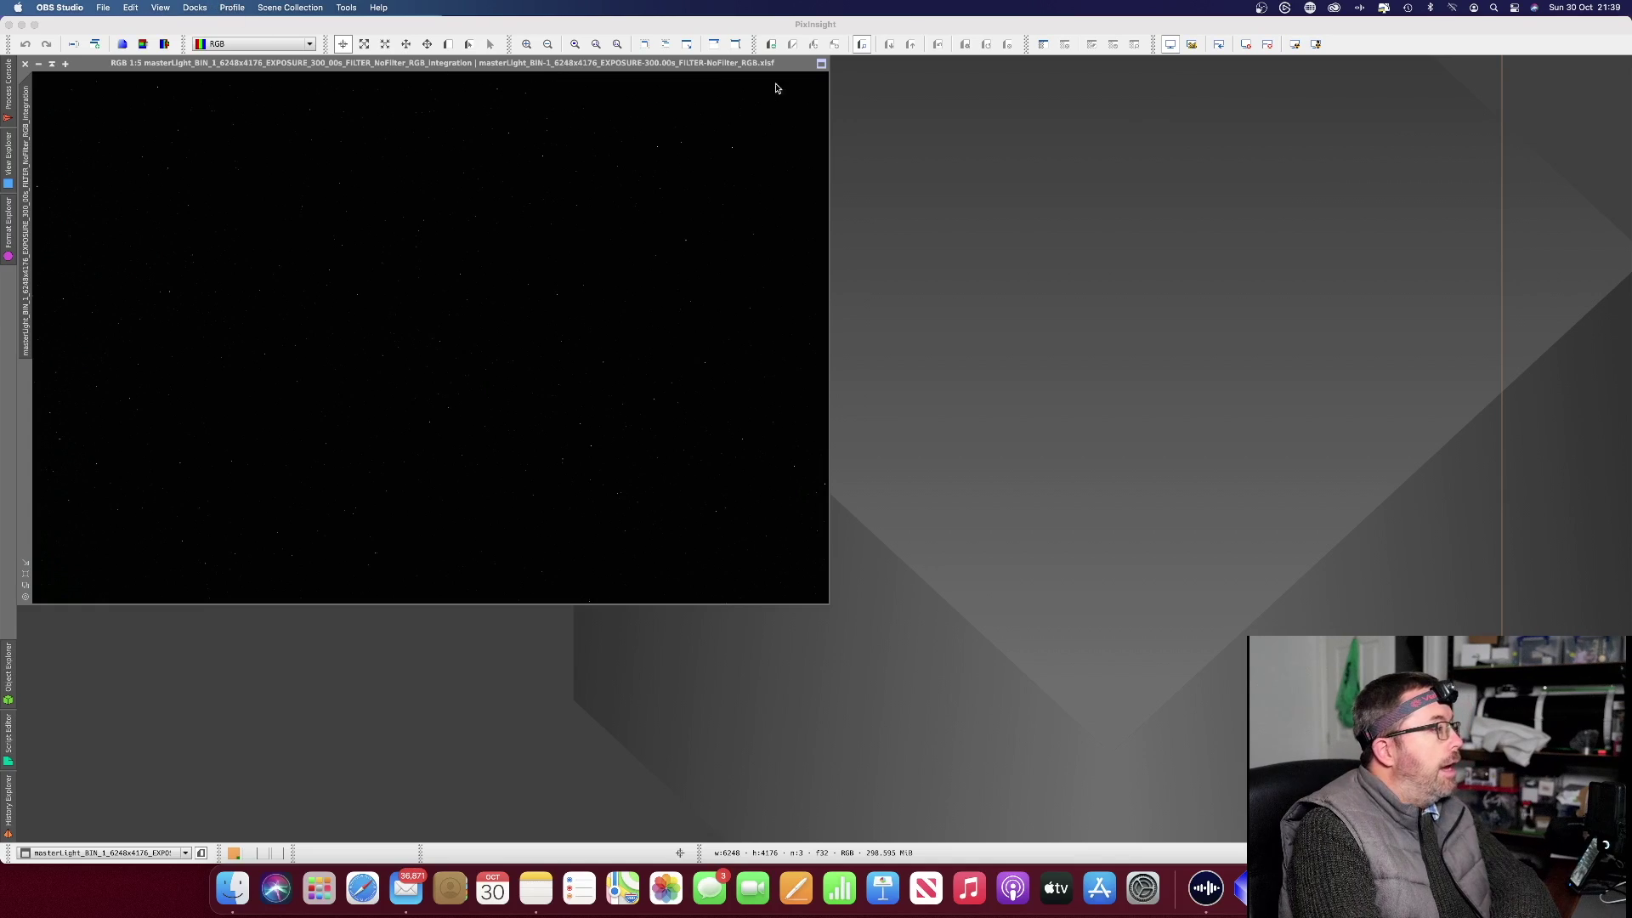
Bring PixInsight to the front and open the All Processes list
click(927, 117)
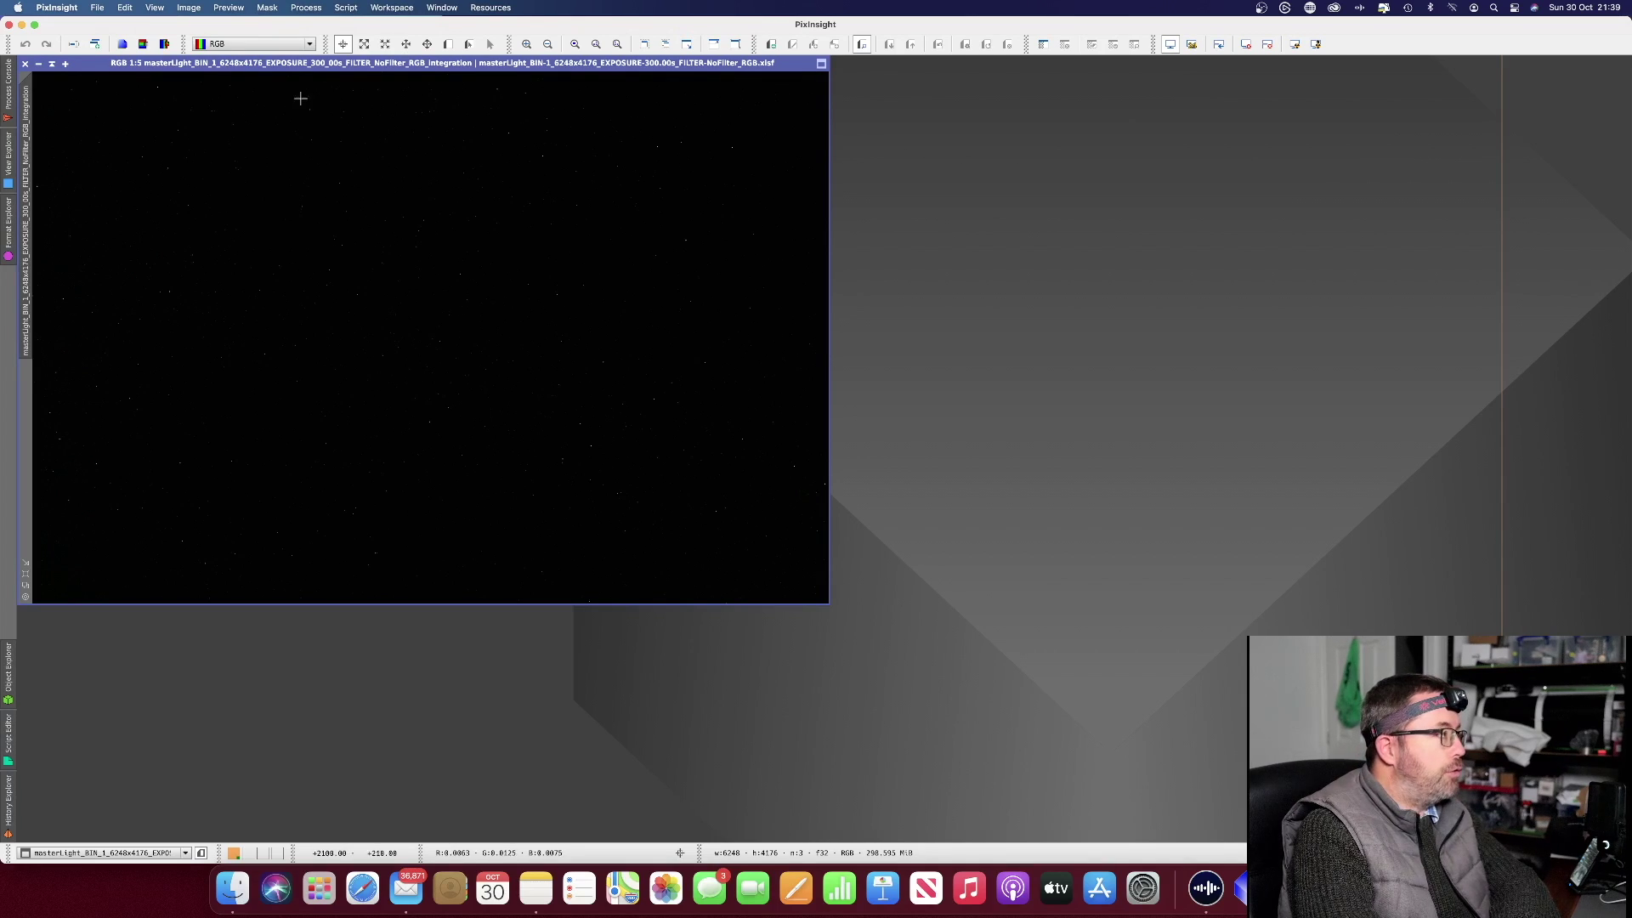
click(314, 8)
mouse_move(326, 25)
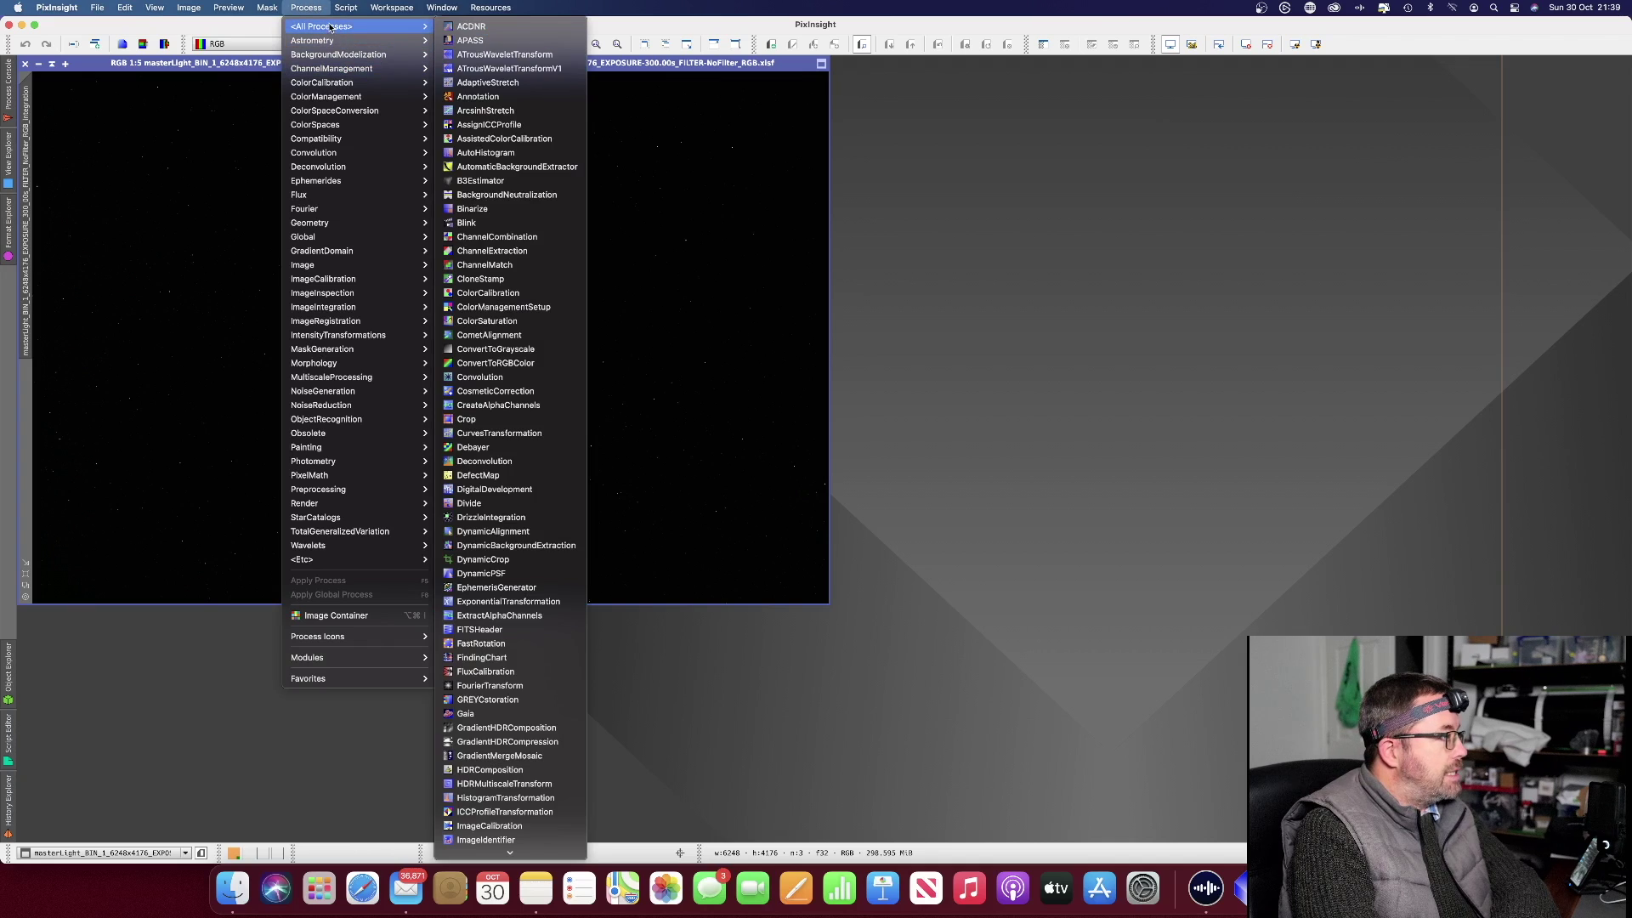
scroll(497, 346, down, 2)
scroll(498, 575, down, 3)
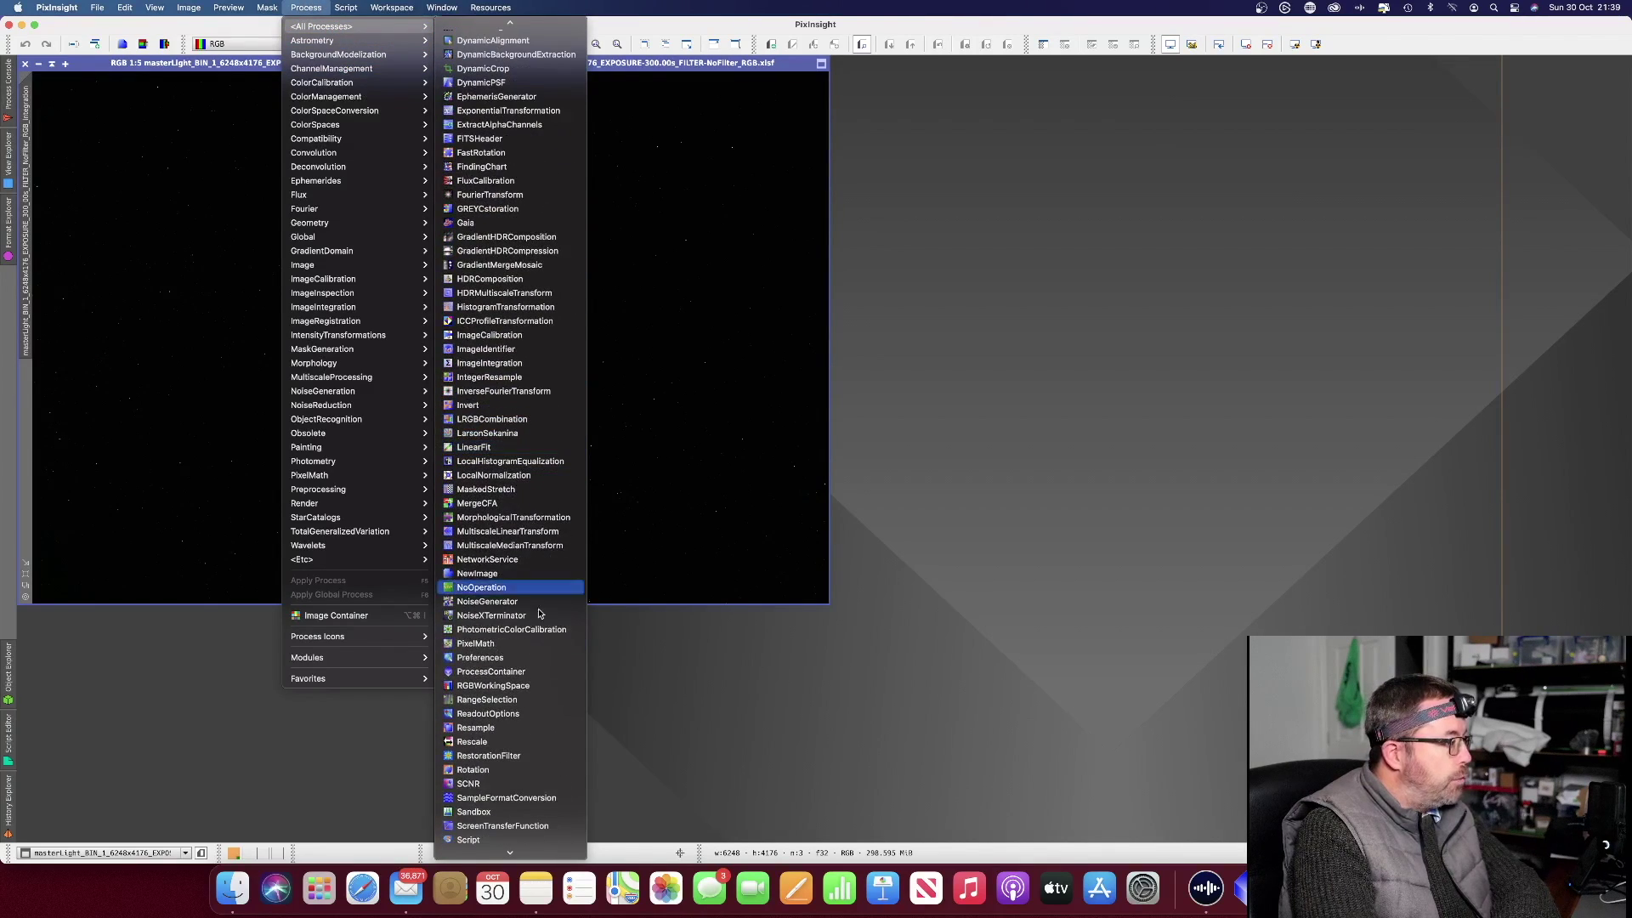
scroll(504, 453, down, 1)
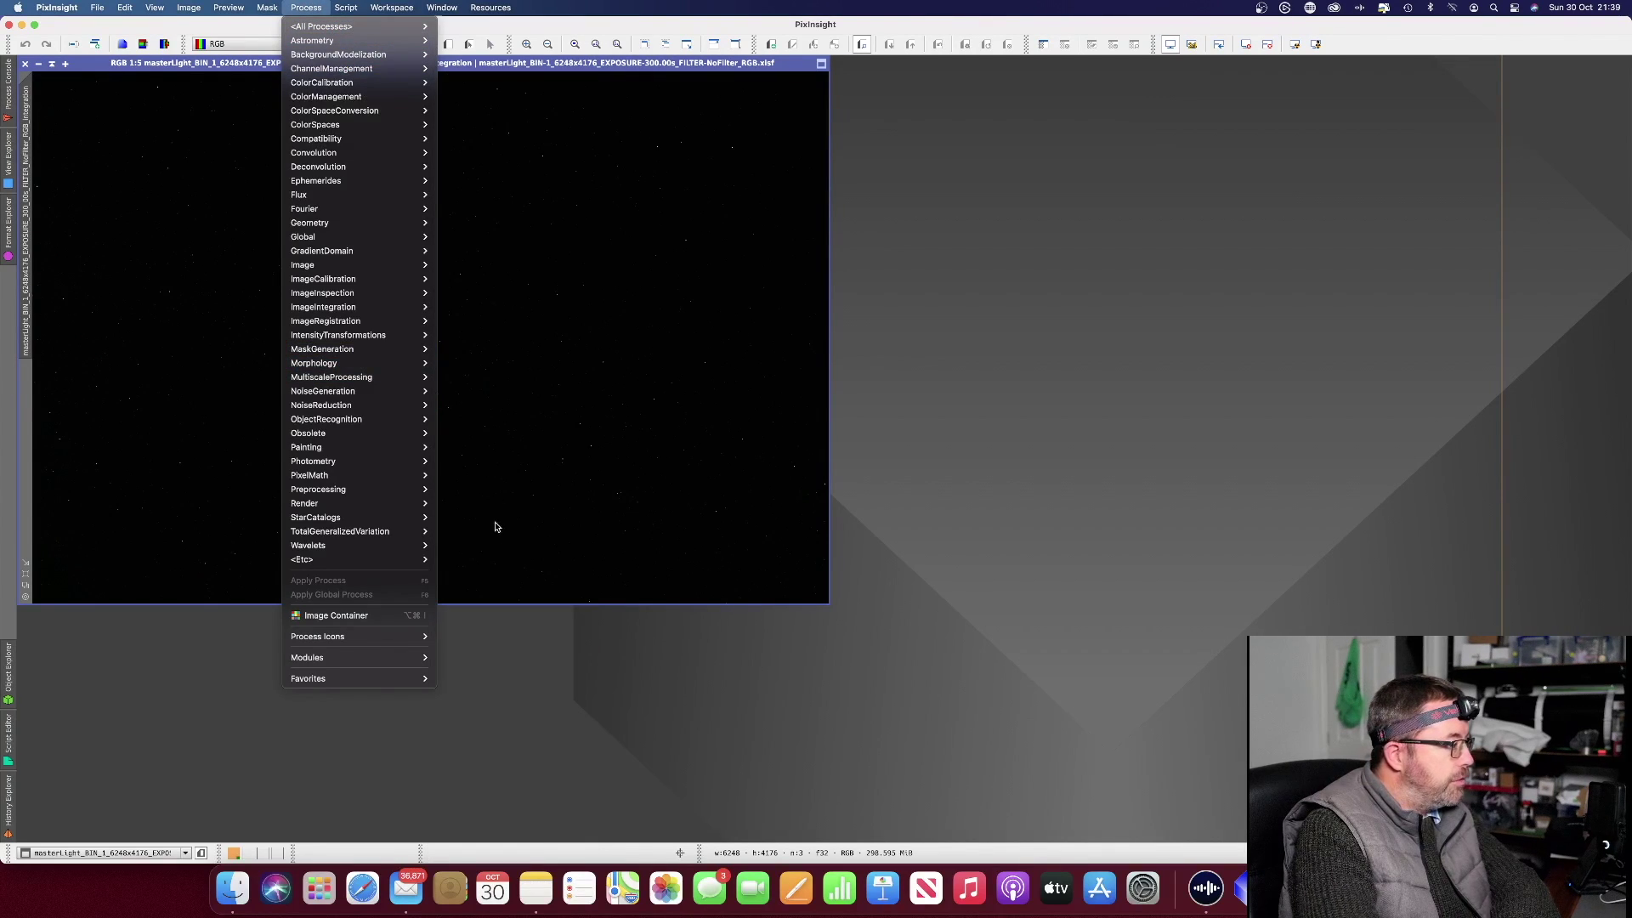
scroll(498, 419, down, 2)
scroll(497, 430, down, 3)
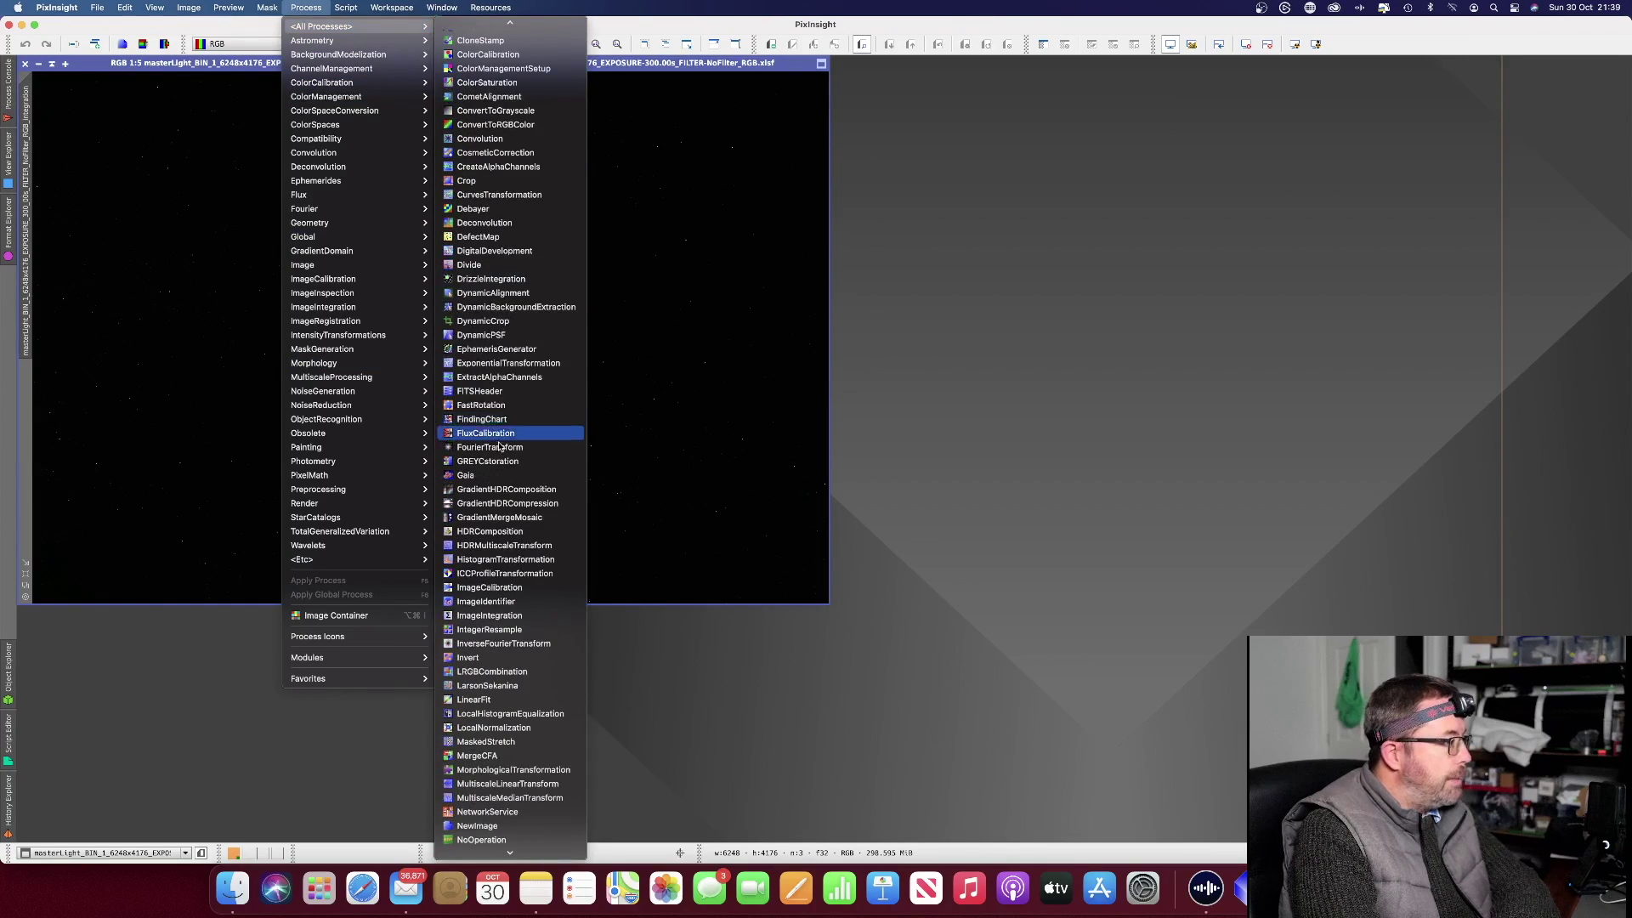
scroll(503, 504, down, 4)
scroll(528, 574, down, 3)
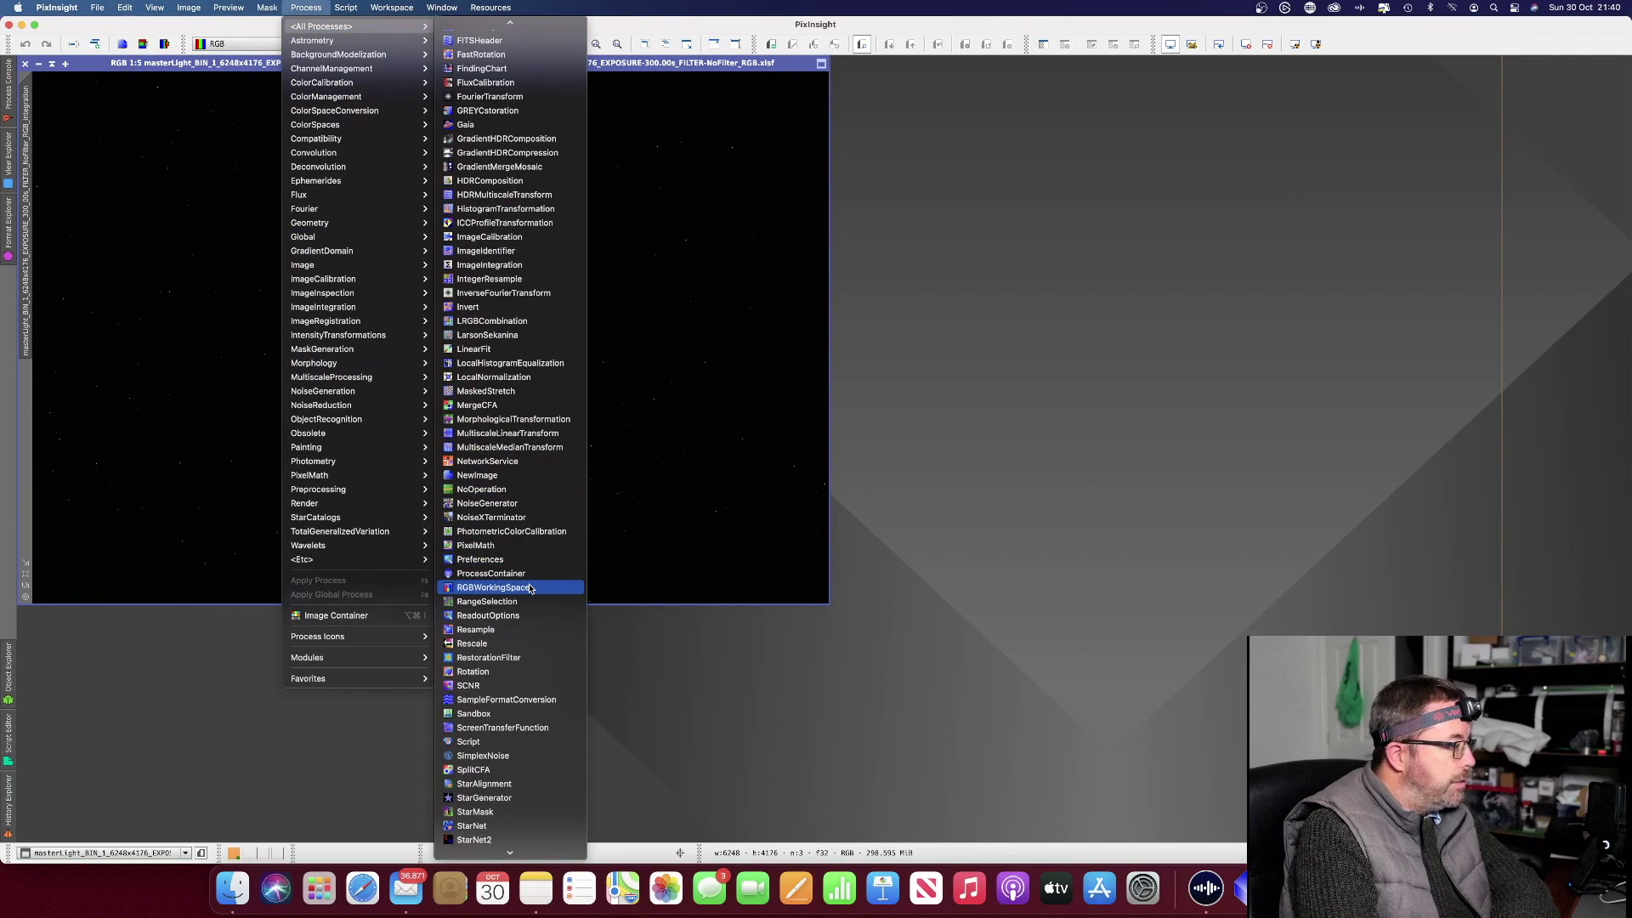
scroll(531, 584, down, 2)
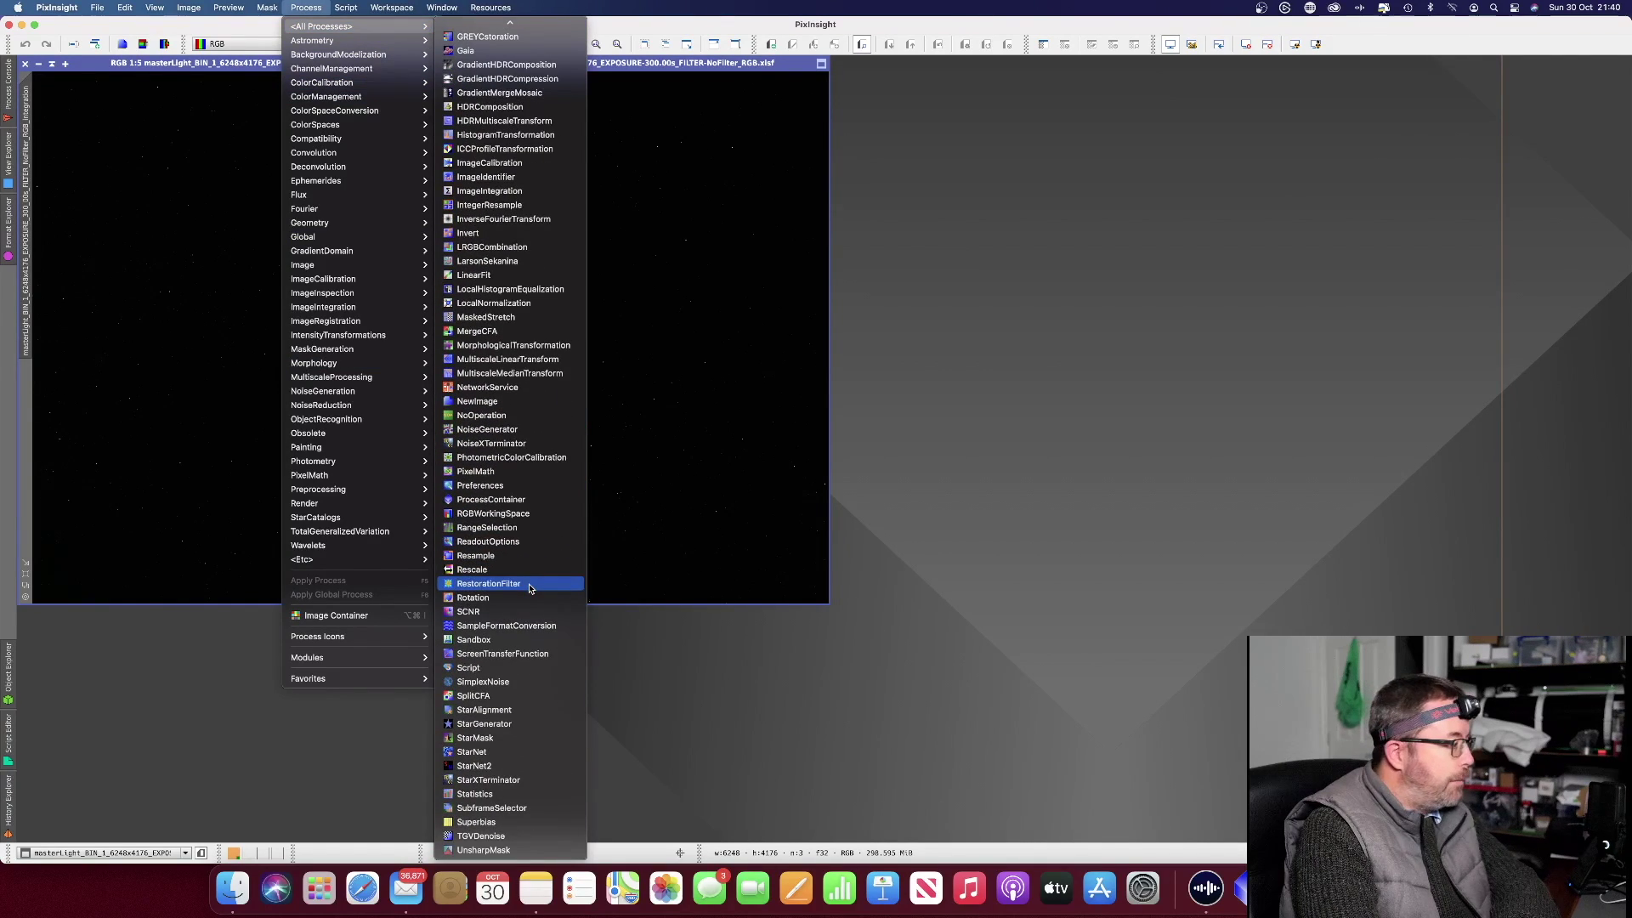
Auto-stretch the RGB master light, apply BackgroundNeutralization, re-stretch, and close the BackgroundNeutralization dialog
click(530, 654)
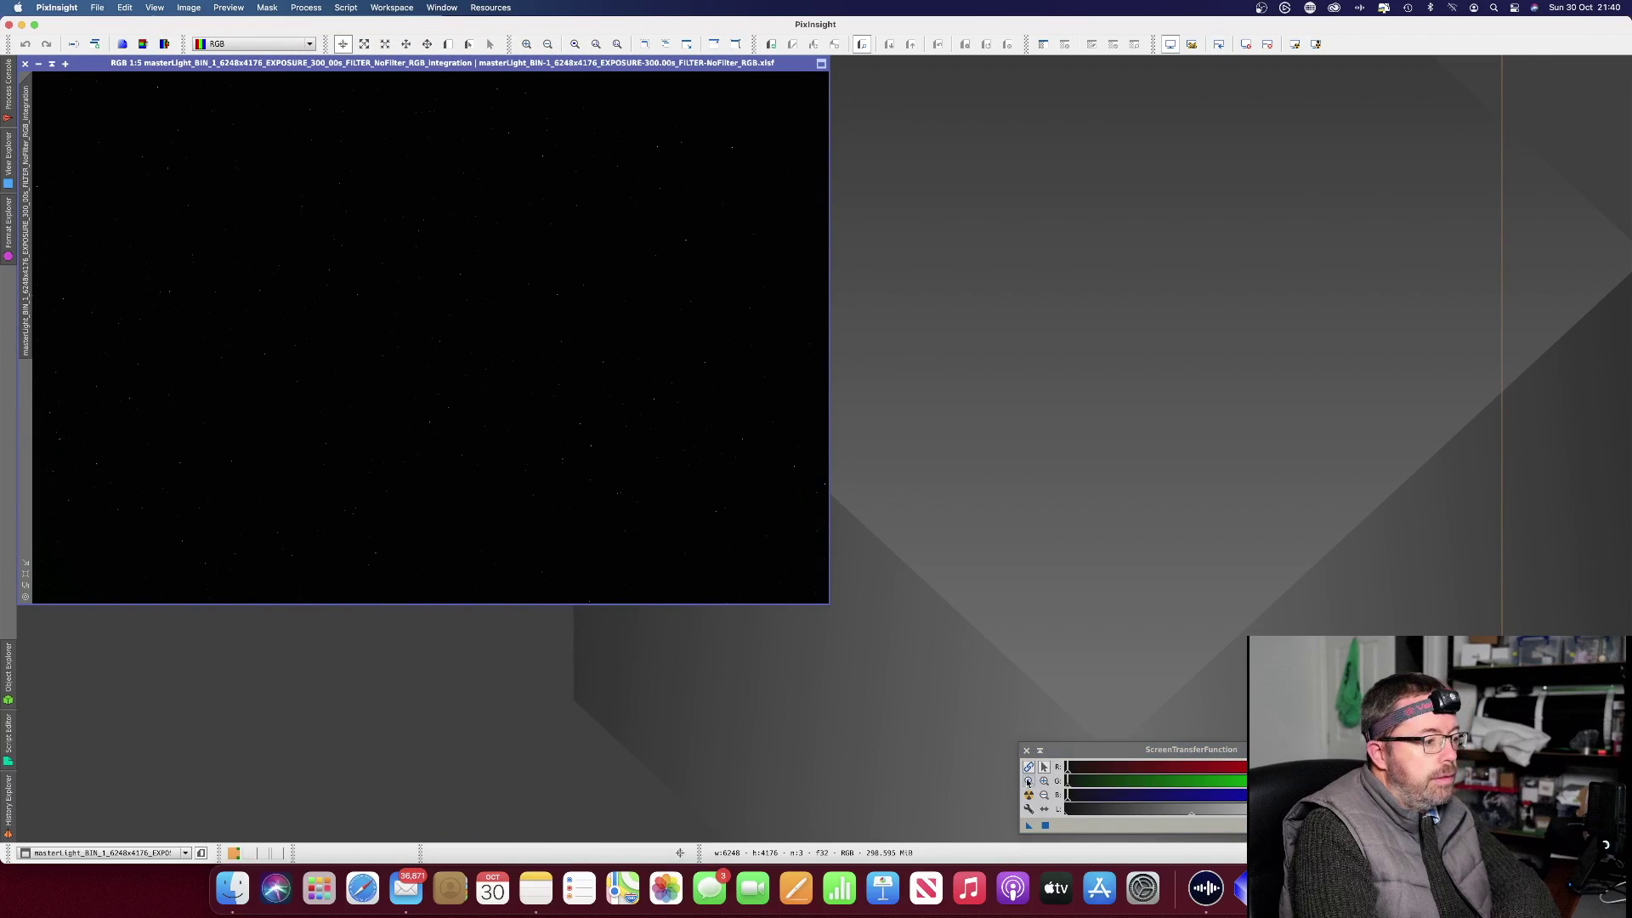
click(1029, 795)
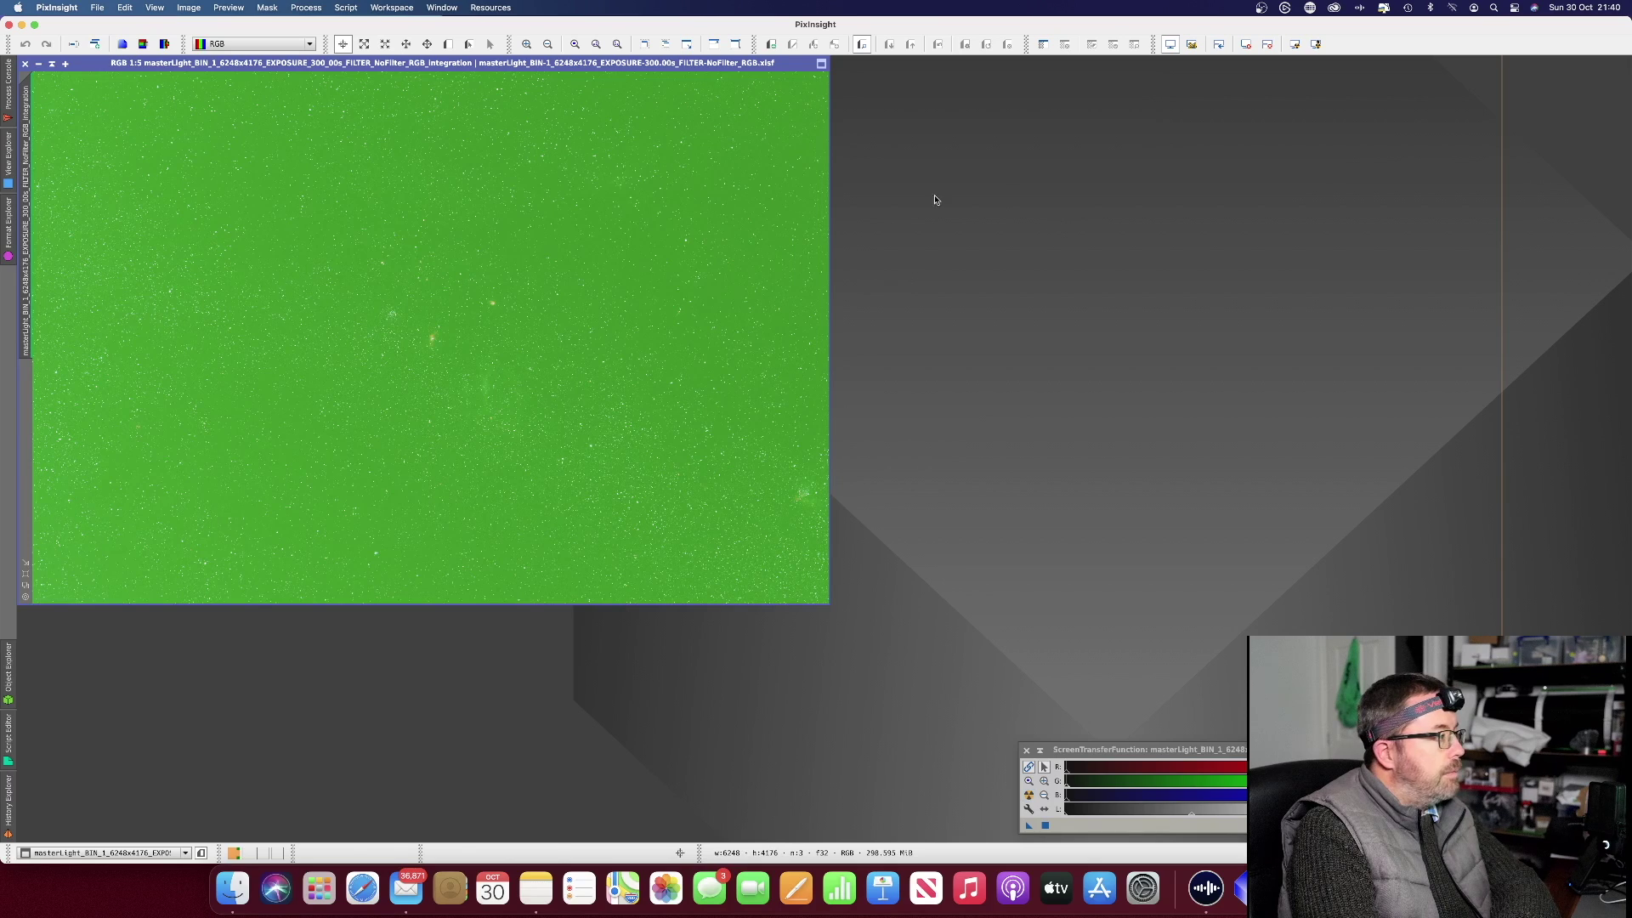
click(306, 7)
mouse_move(322, 82)
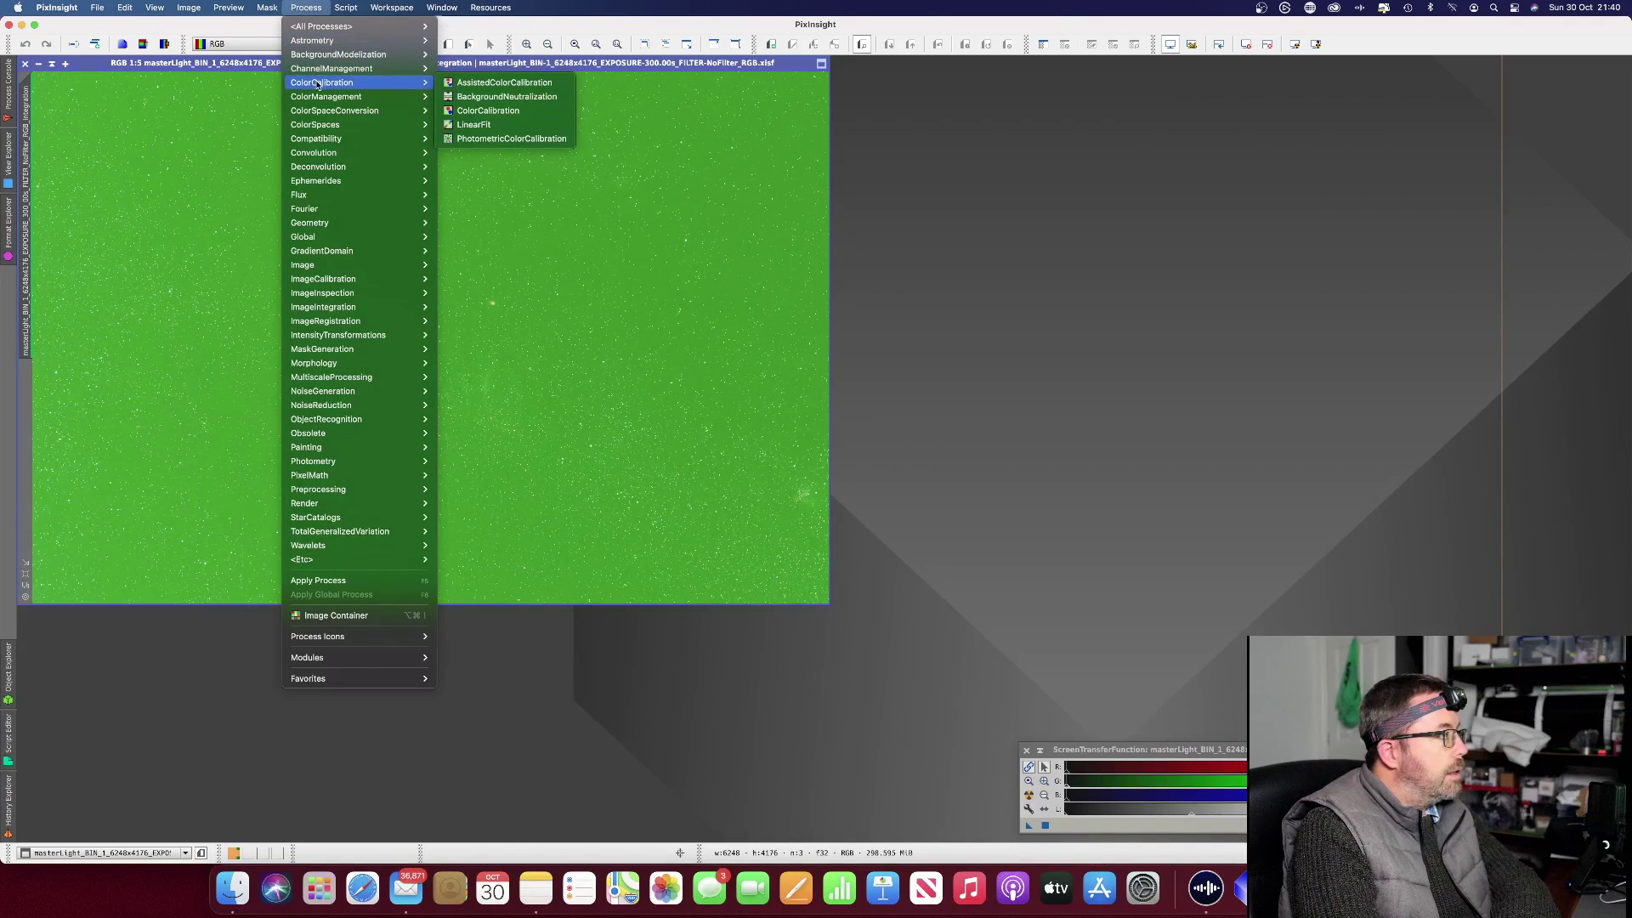
click(481, 97)
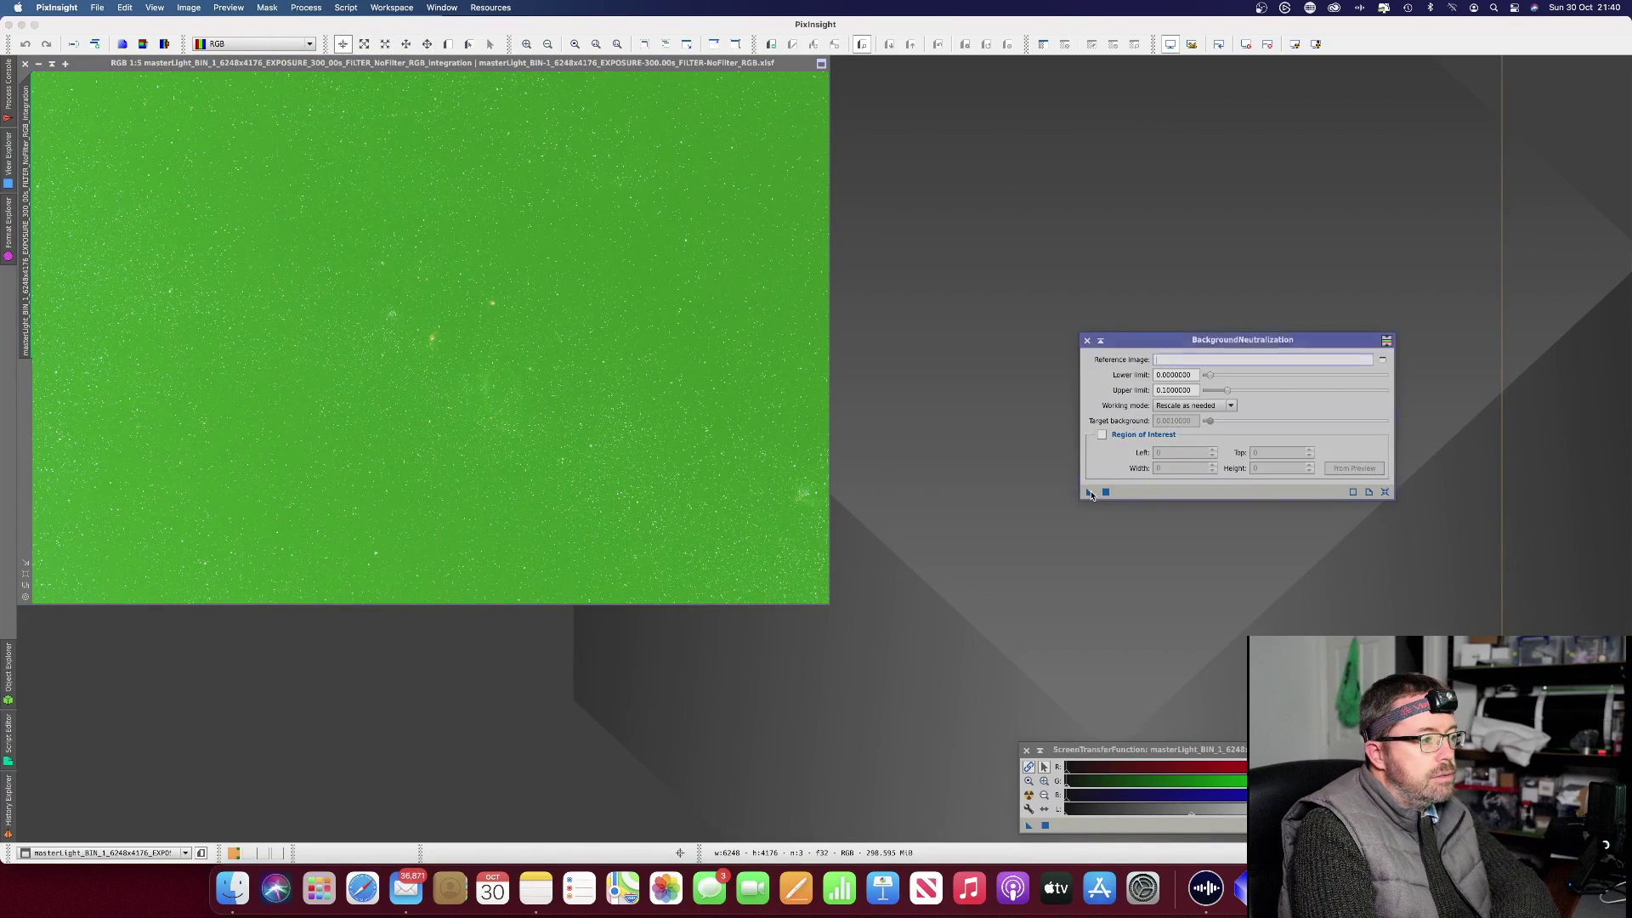
drag(1087, 491, 535, 363)
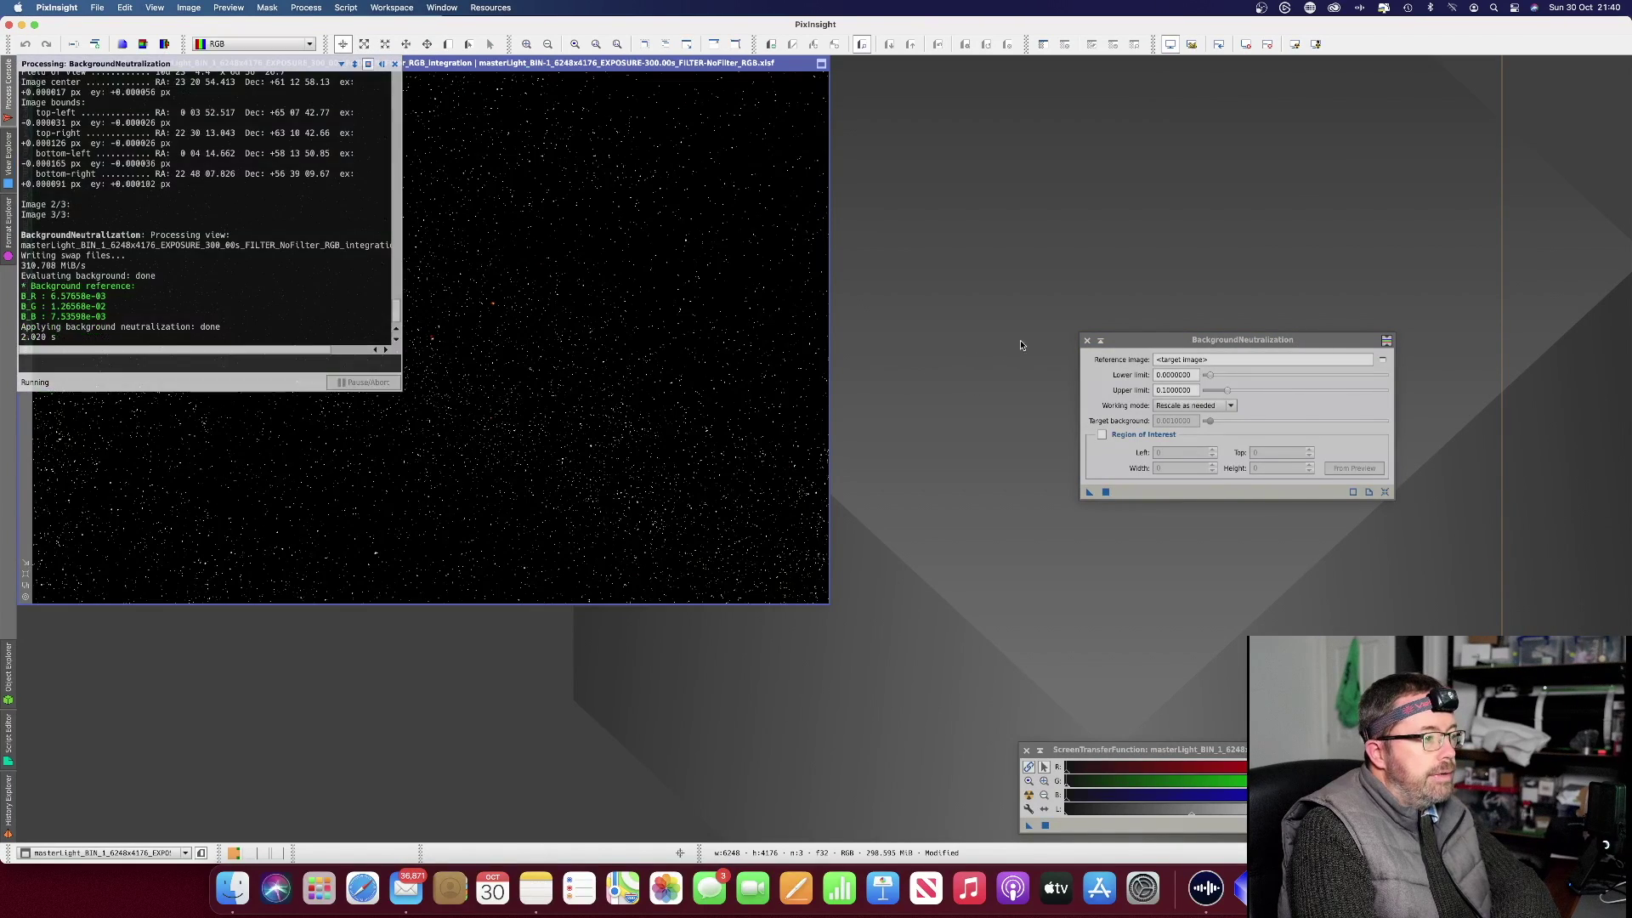
click(1029, 796)
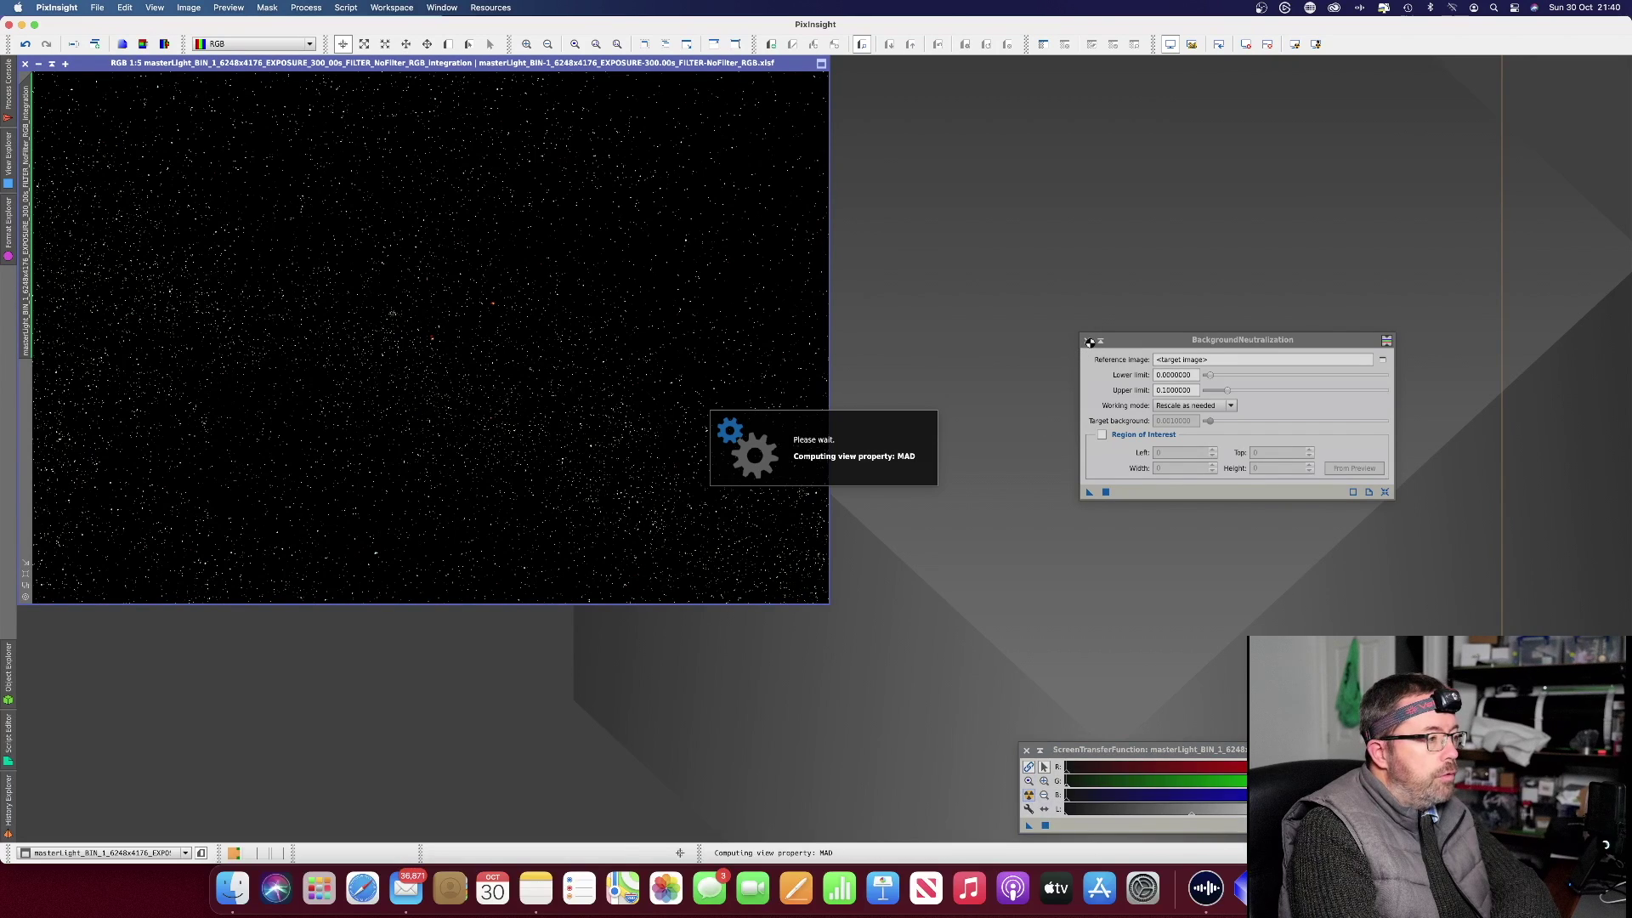
click(1085, 341)
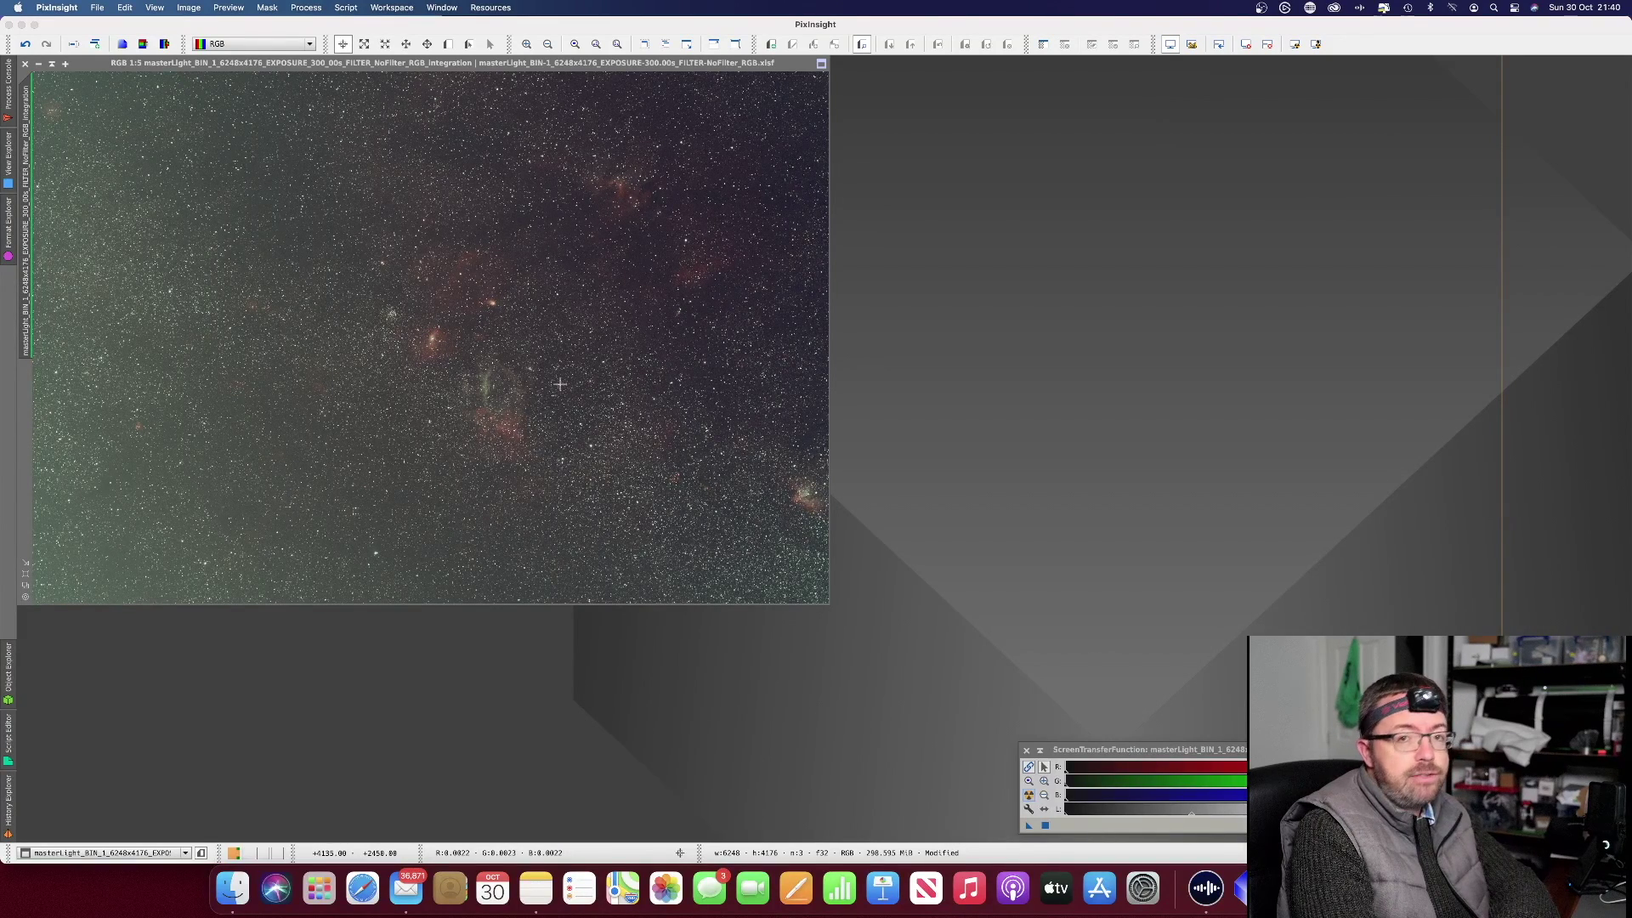
scroll(491, 378, down, 1)
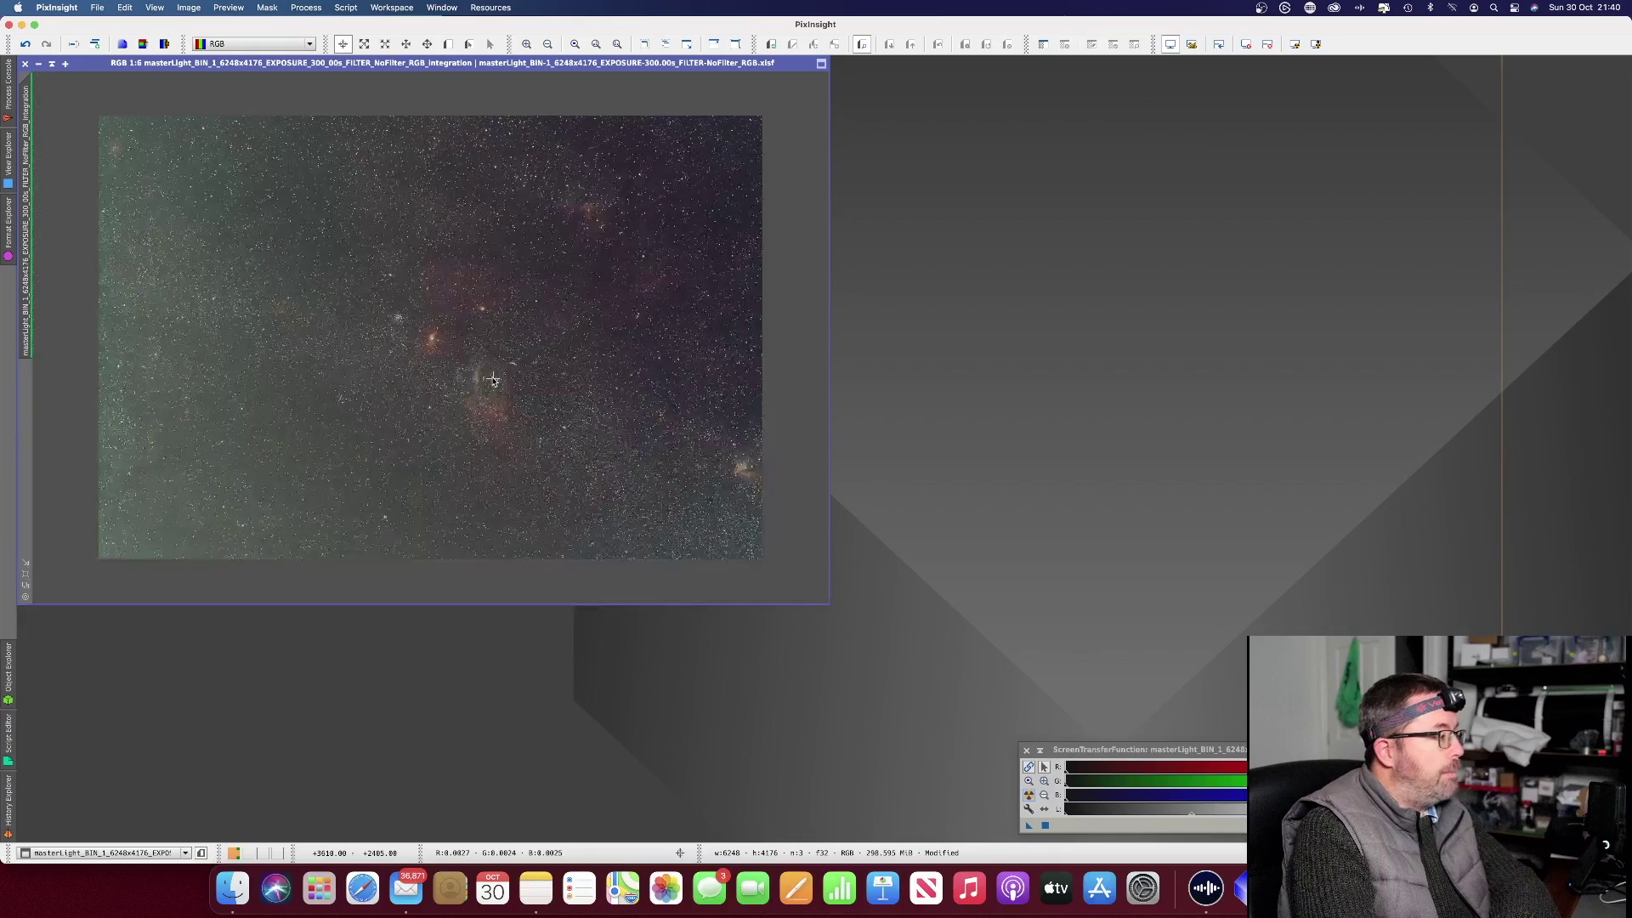
scroll(491, 379, down, 1)
scroll(491, 379, up, 2)
scroll(493, 380, up, 1)
scroll(492, 381, up, 1)
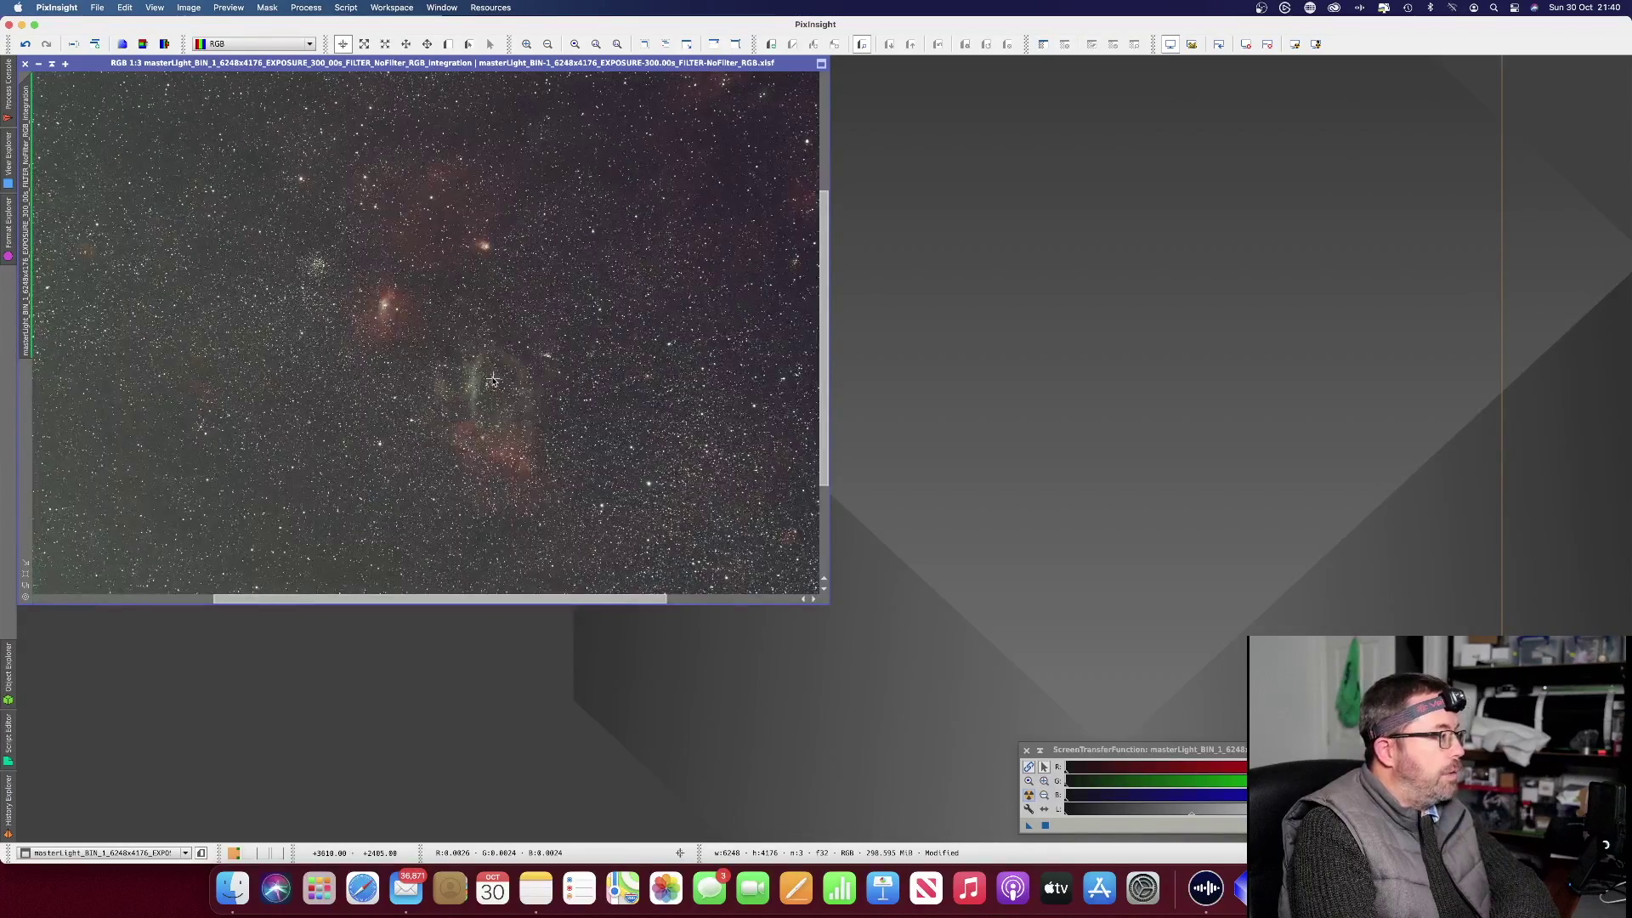
scroll(493, 380, up, 1)
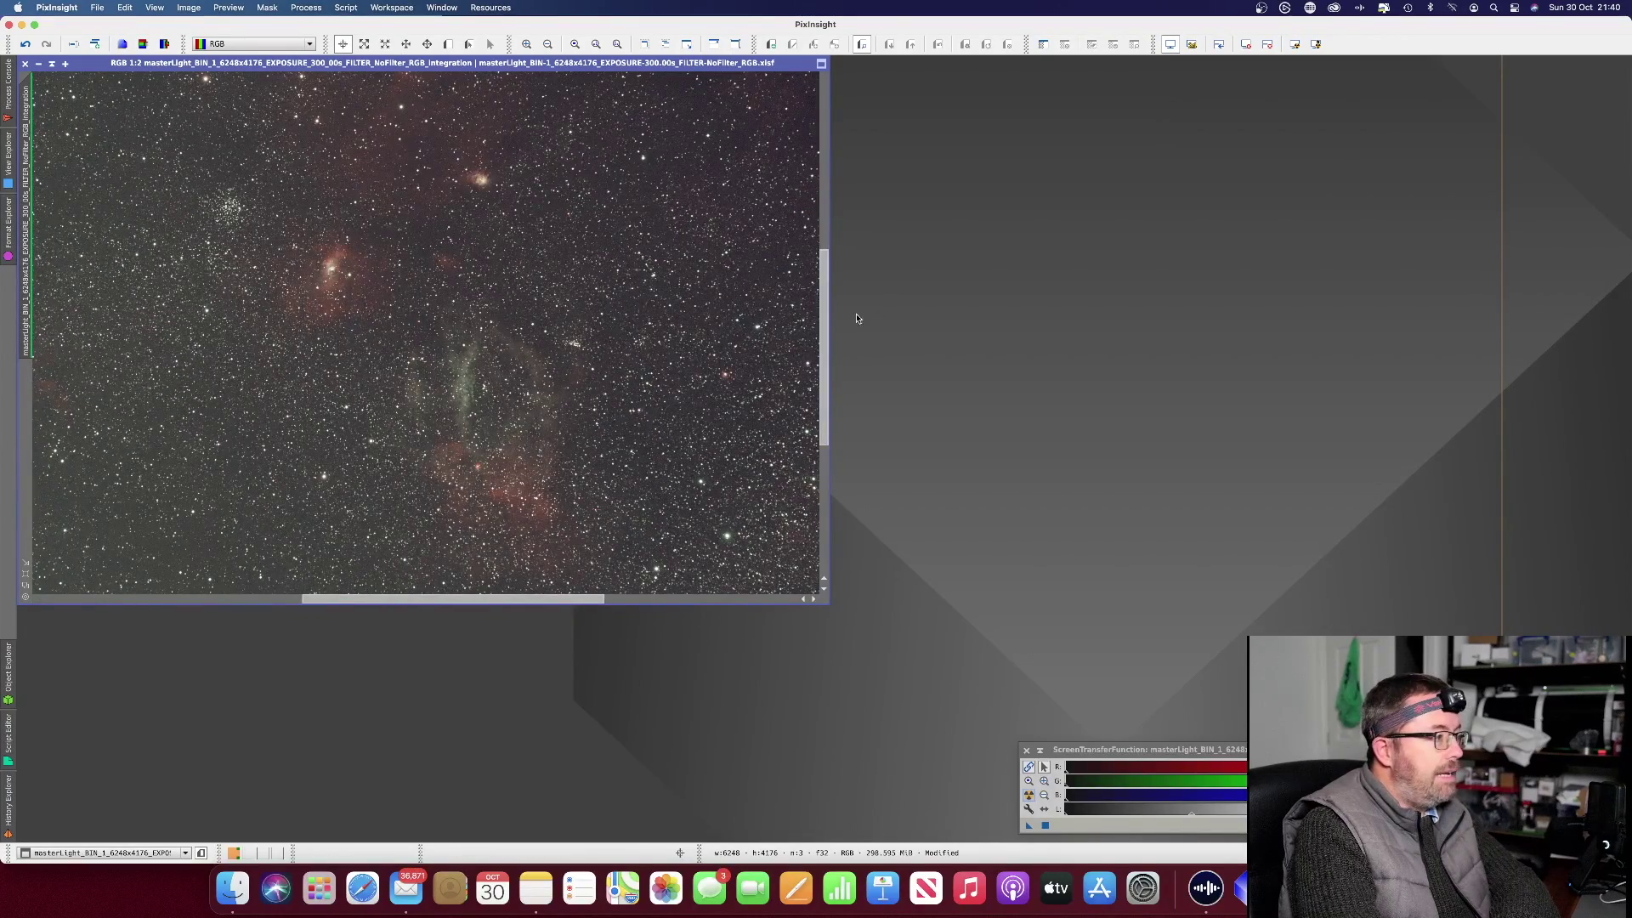
drag(823, 316, 822, 305)
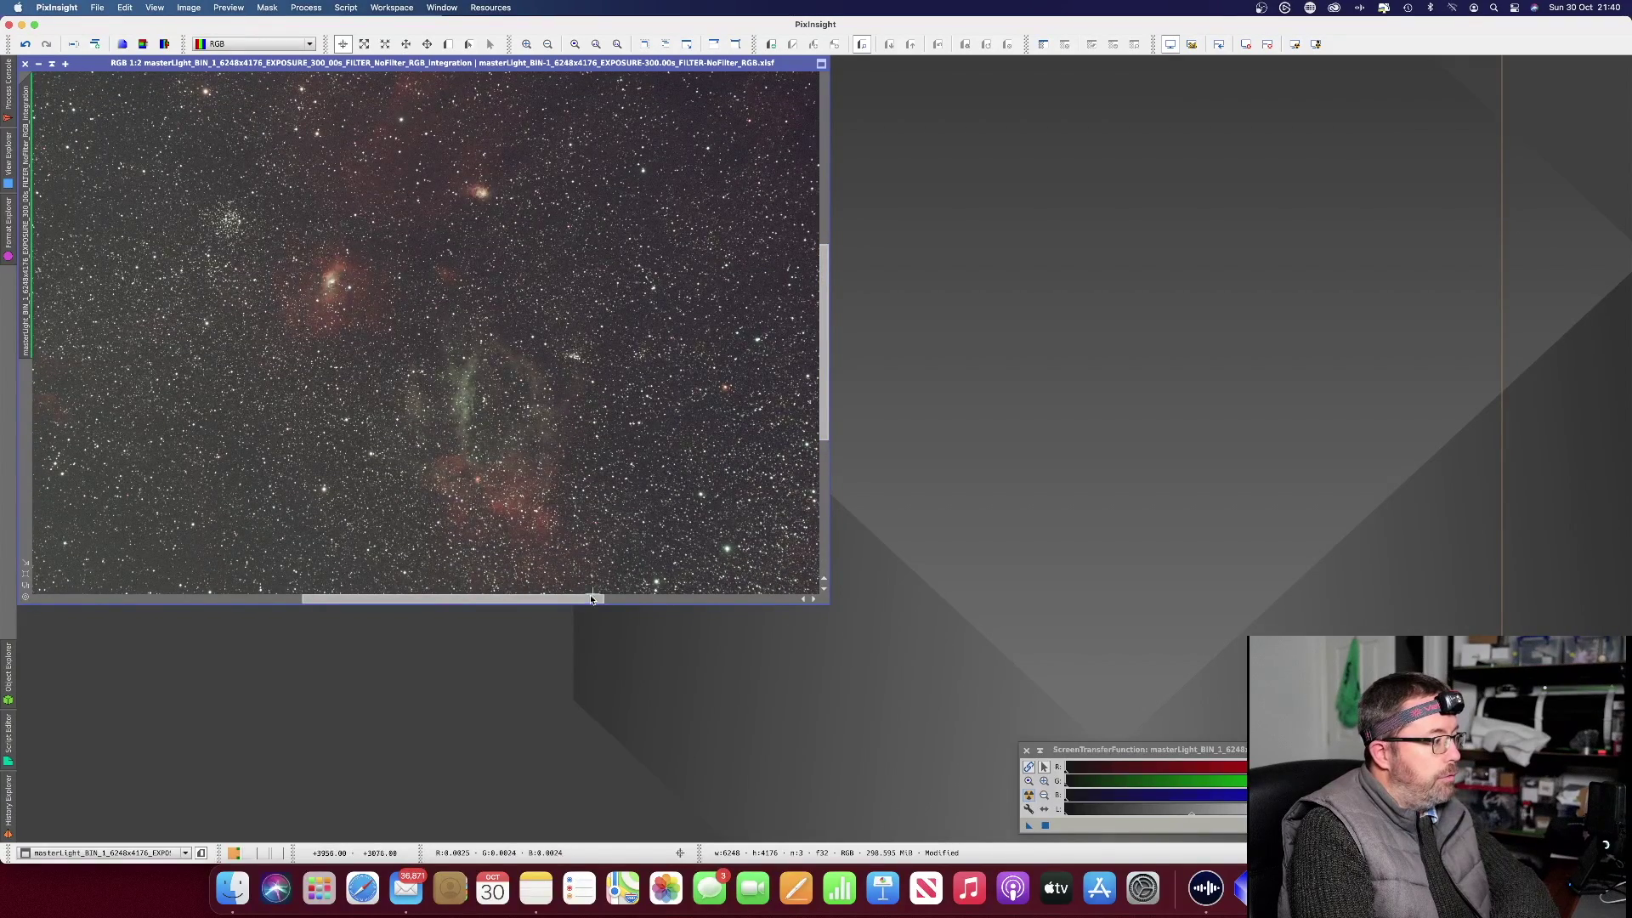
drag(590, 598, 784, 599)
drag(823, 399, 822, 507)
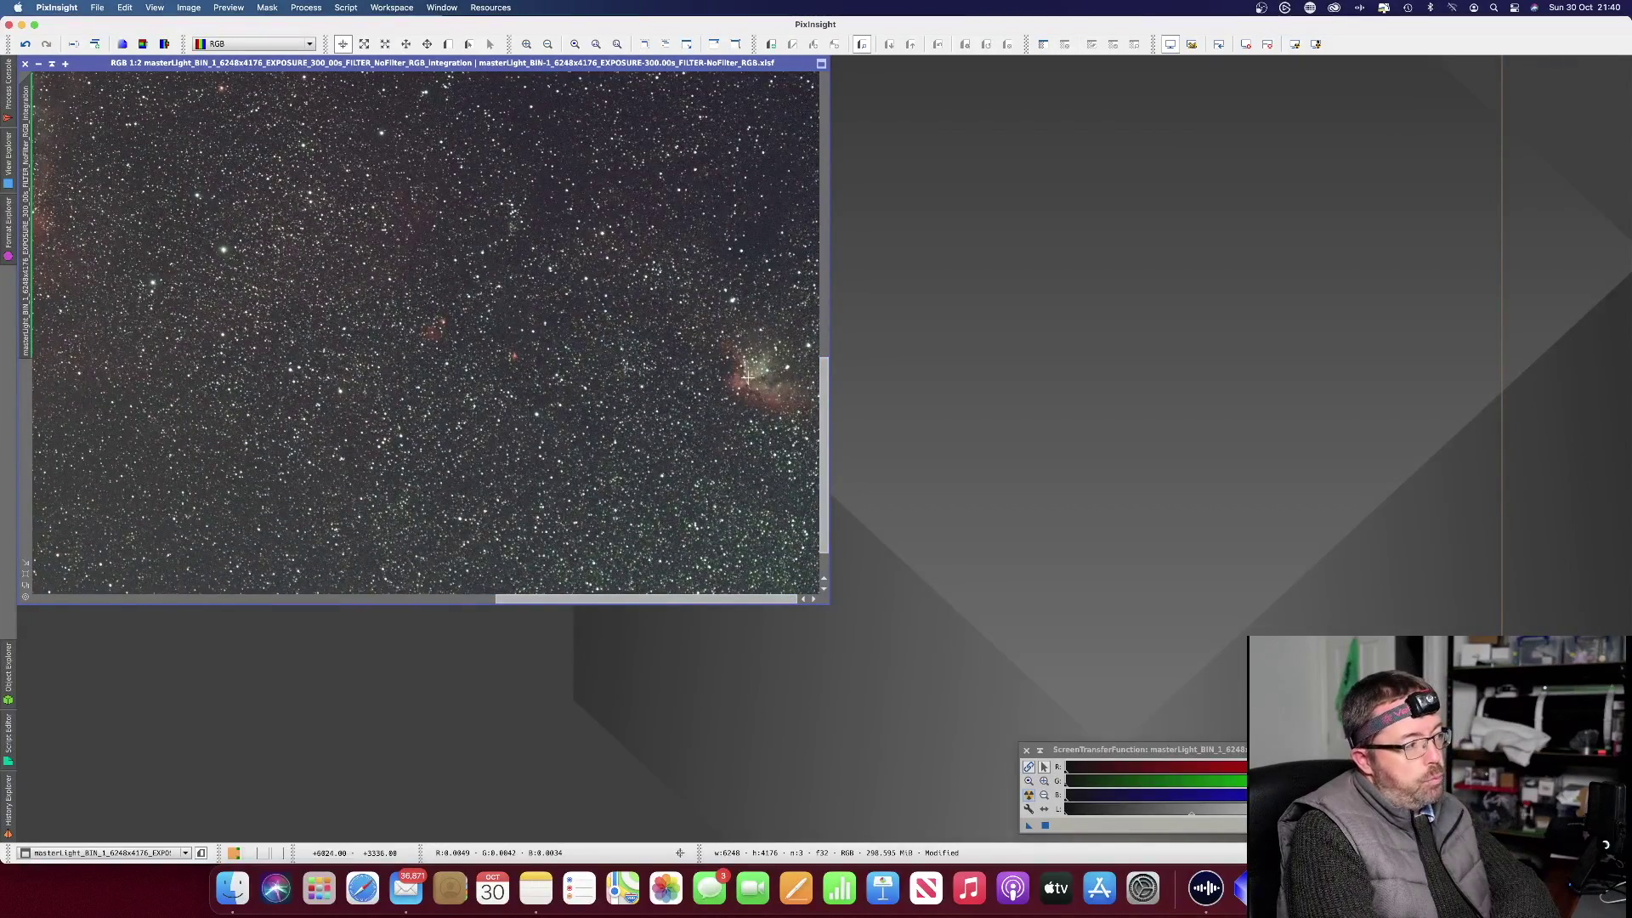
scroll(732, 426, down, 1)
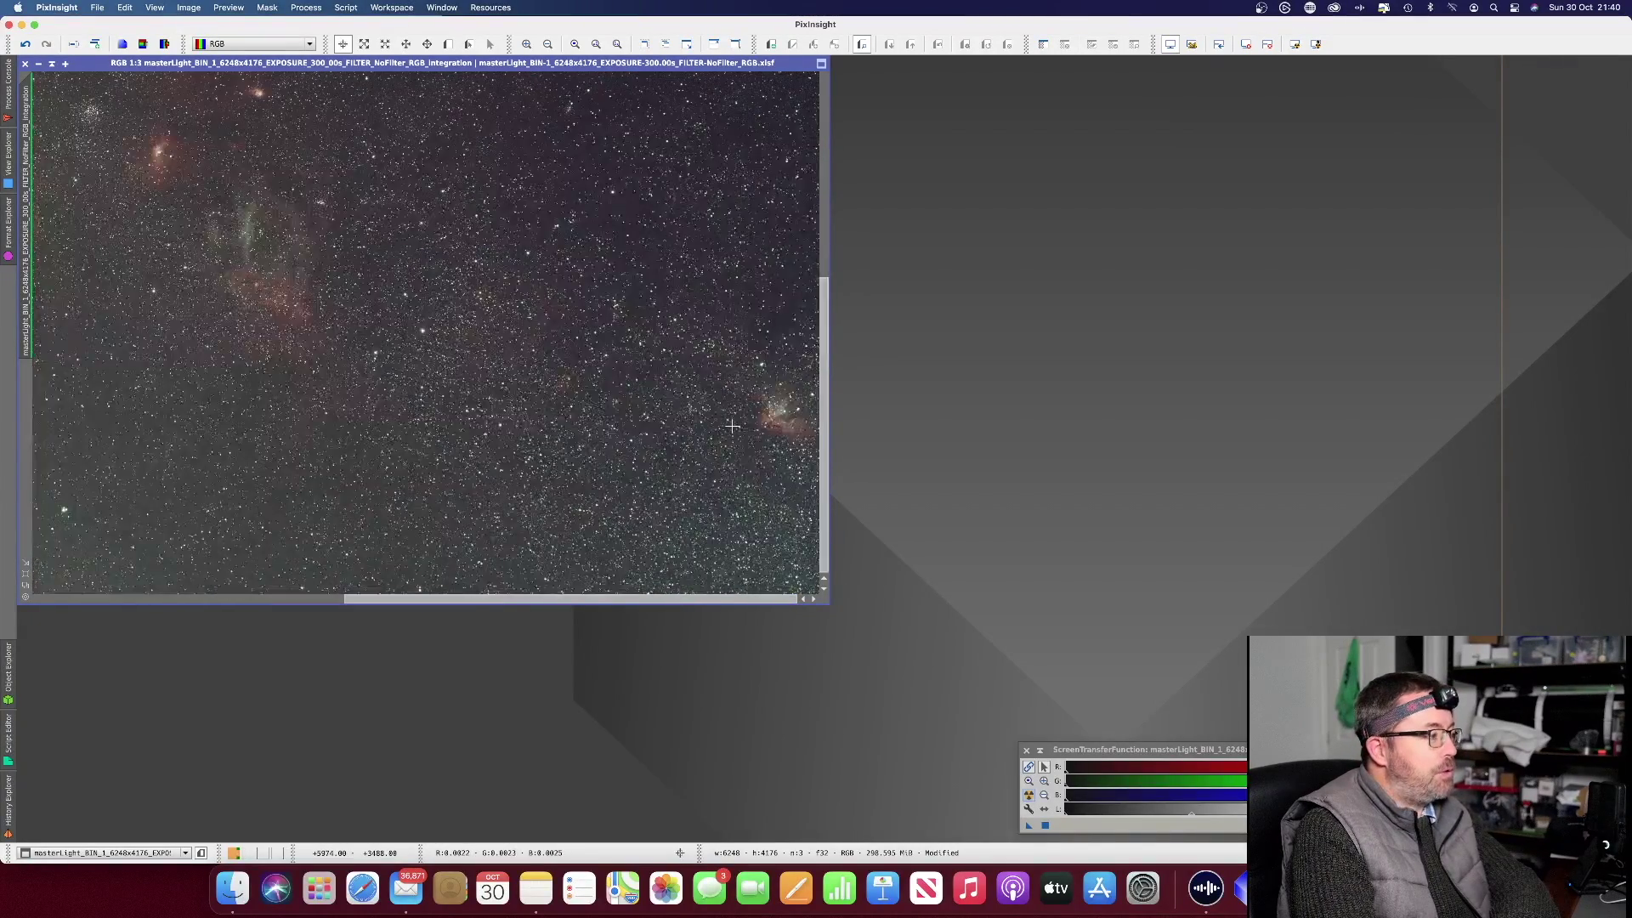
scroll(733, 426, down, 1)
scroll(732, 427, down, 1)
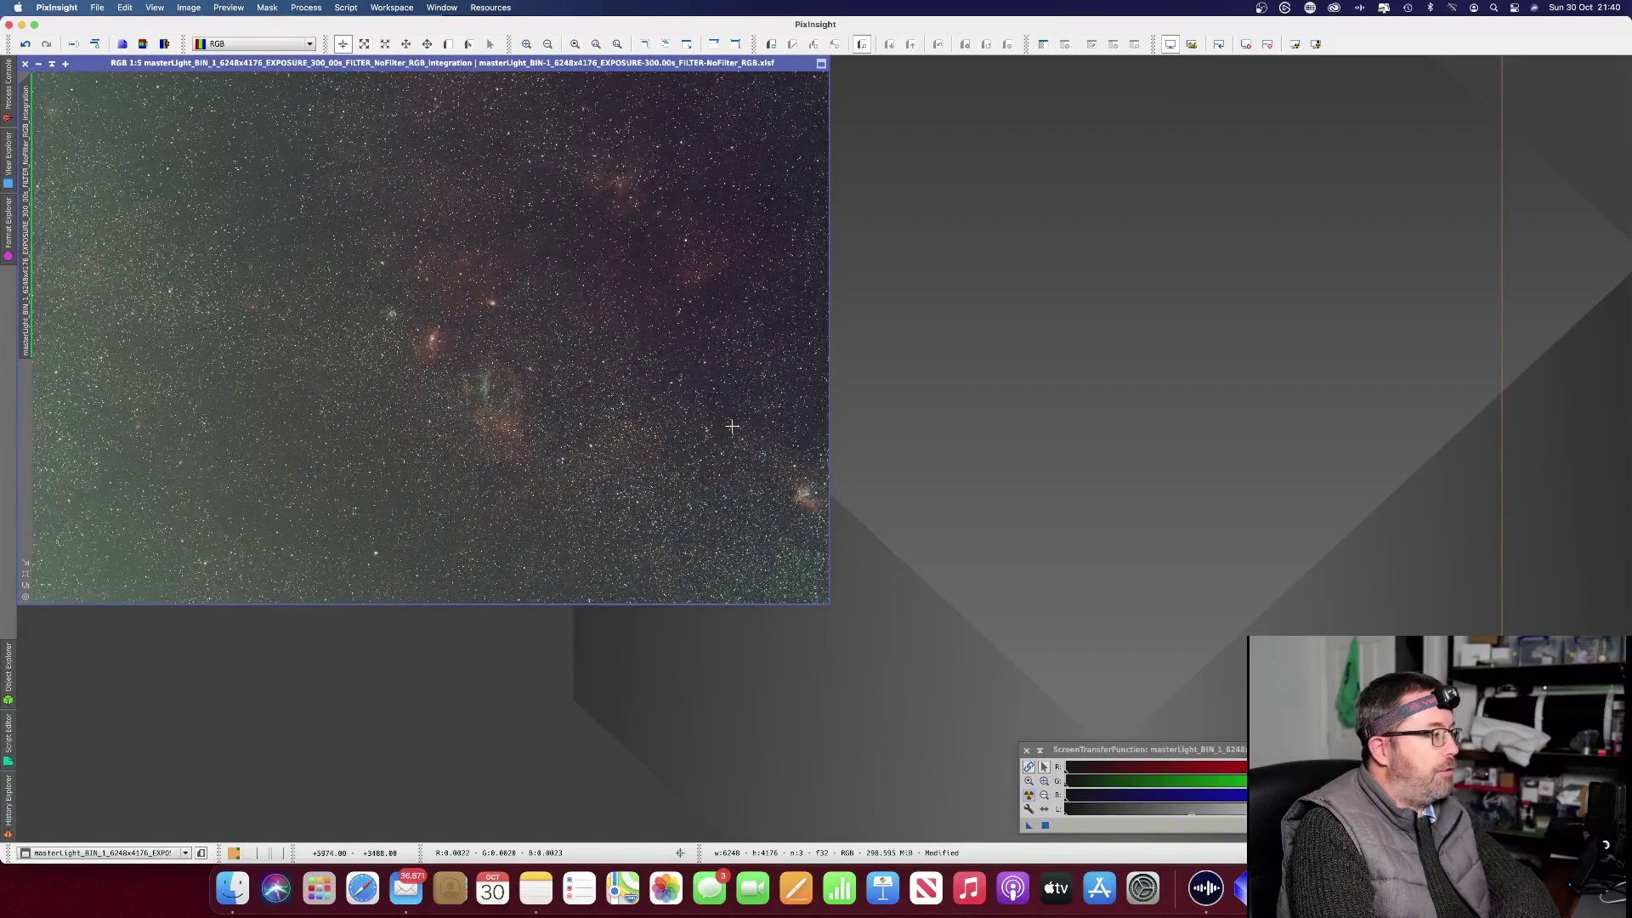
scroll(731, 426, down, 1)
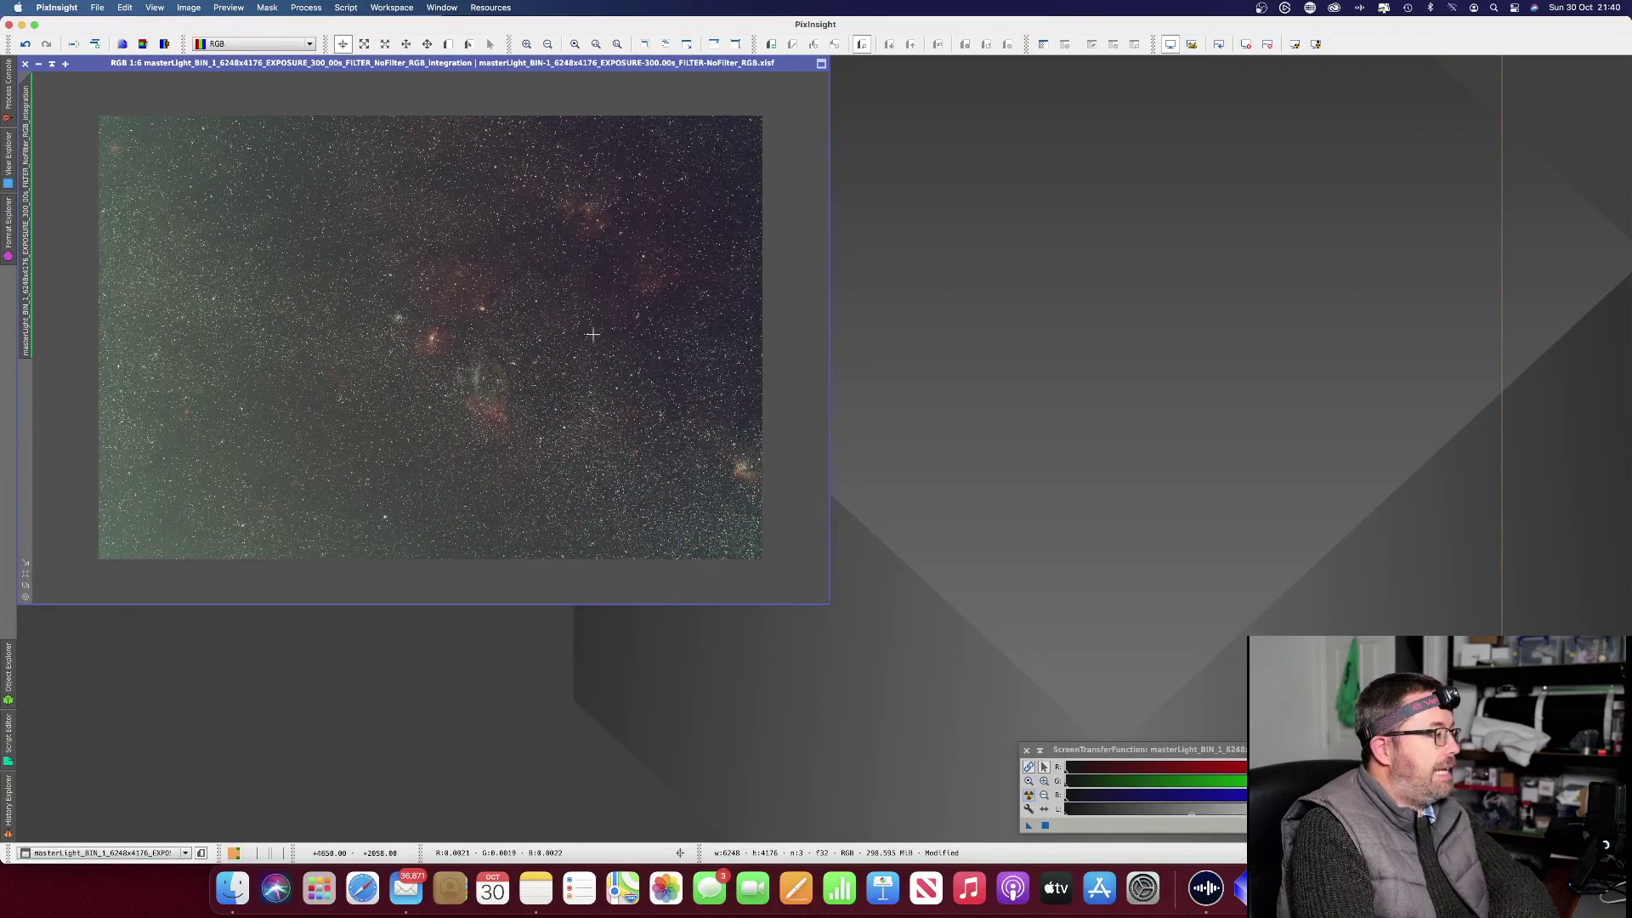